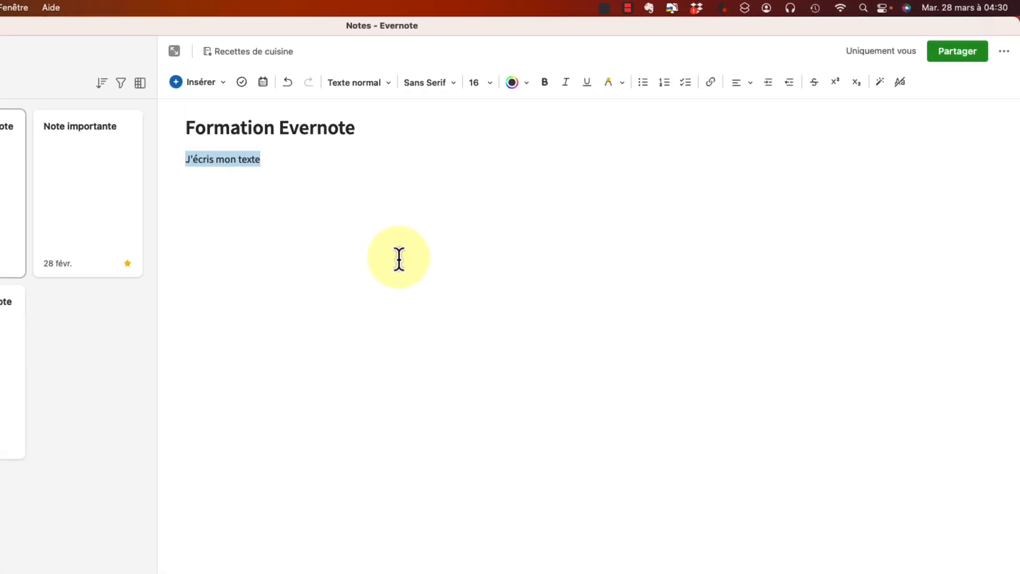
# Replace the line "J'écris mon texte" with the three-paragraph Michael Jackson biography in French and colour all its text black.
pyautogui.write('Michael Jackson, également connu sous le nom de Roi de la Pop, a été l\'un des artistes les plus influents et les plus réussis du XXe siècle. Né le 29 août 1958 à Gary, dans l\'Indiana, aux États-Unis, il a commencé sa carrière musicale dès son plus jeune âge en chantant avec ses frères dans le groupe The Jackson 5.  Michael Jackson a ensuite lancé sa carrière solo en 1971 avec son premier album, "Got to Be There". Il a rapidement connu un grand succès avec des chansons comme "Ben" et "Rockin\' Robin". Cependant, c\'est avec l\'album "Thriller", sorti en 1982, que Michael Jackson est devenu une superstar mondiale. L\'album est devenu l\'album le plus vendu de tous les temps, avec plus de 110 millions d\'exemplaires vendus dans le monde entier.  Michael Jackson a dominé les années 1980 avec des tubes comme "Billie Jean", "Beat It" et "Bad". Il est également devenu célèbre pour ses performances scéniques spectaculaires, notamment pour son moonwalk, une danse où il semble glisser en arrière alors qu\'il marche en avant. Michael Jackson a également été un précurseur dans l\'utilisation de la vidéo musicale pour promouvoir ses chansons. Ses vidéos, y compris le célèbre clip de "Thriller", ont souvent été de véritables événements culturels.')
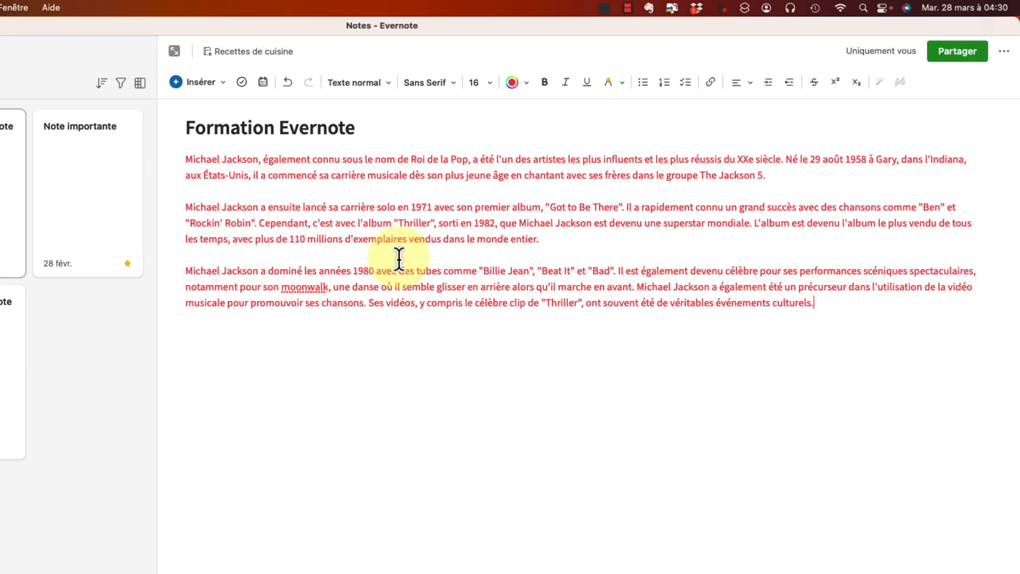
pyautogui.moveTo(821, 307); pyautogui.dragTo(164, 164)
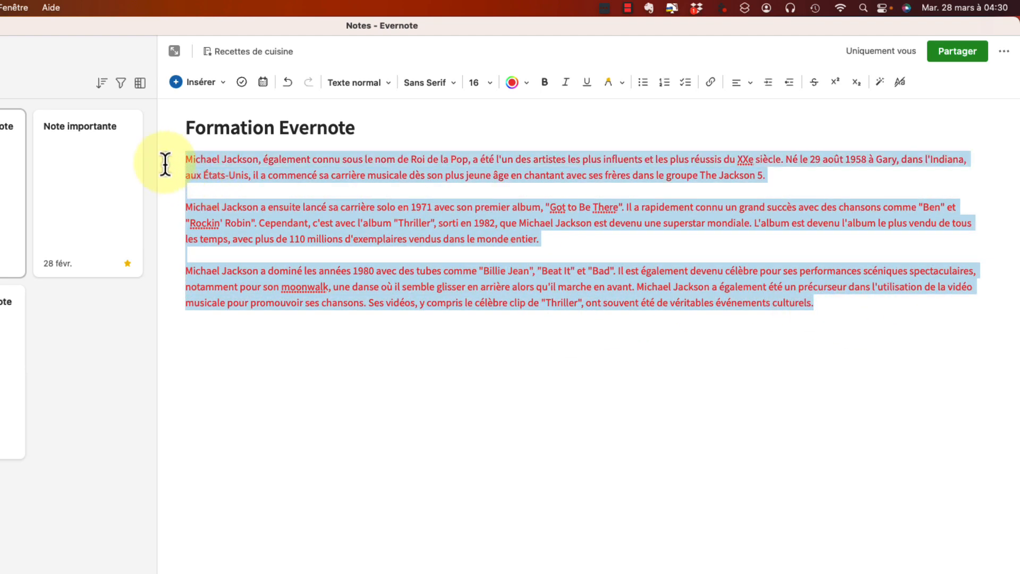
pyautogui.click(515, 83)
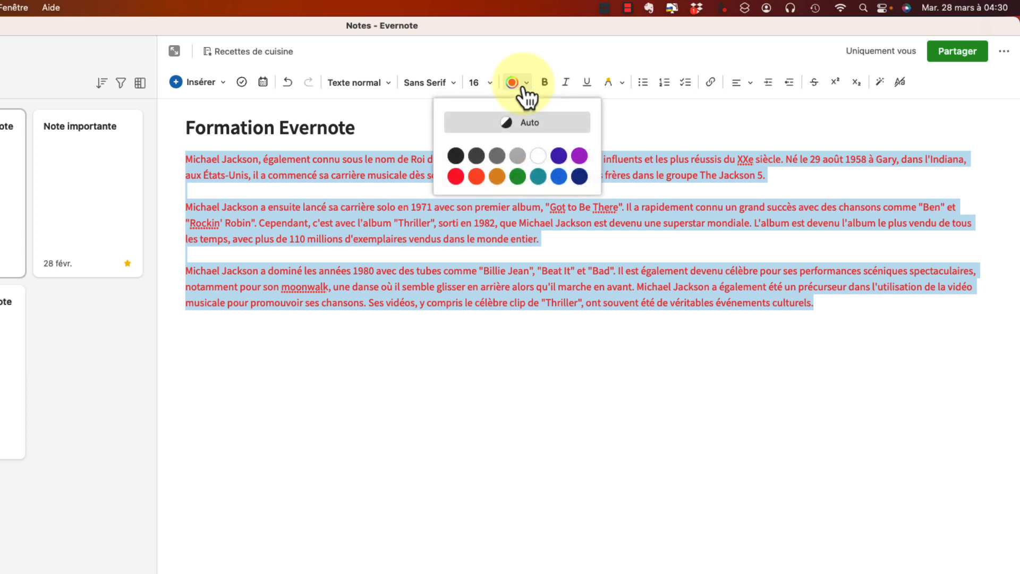
pyautogui.click(455, 157)
pyautogui.press('Right')
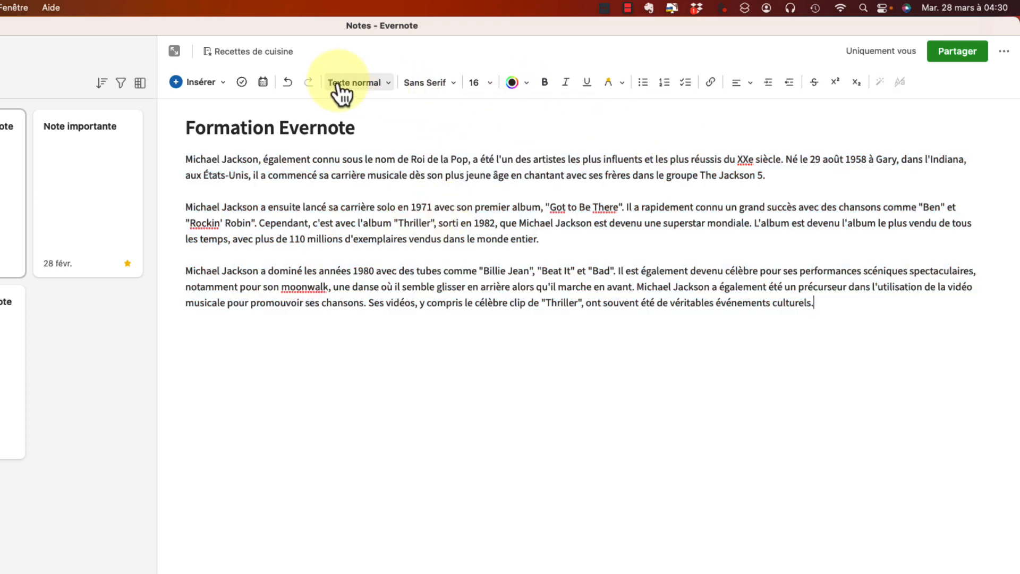
# Make the whole first paragraph of the biography bold.
pyautogui.click(405, 175)
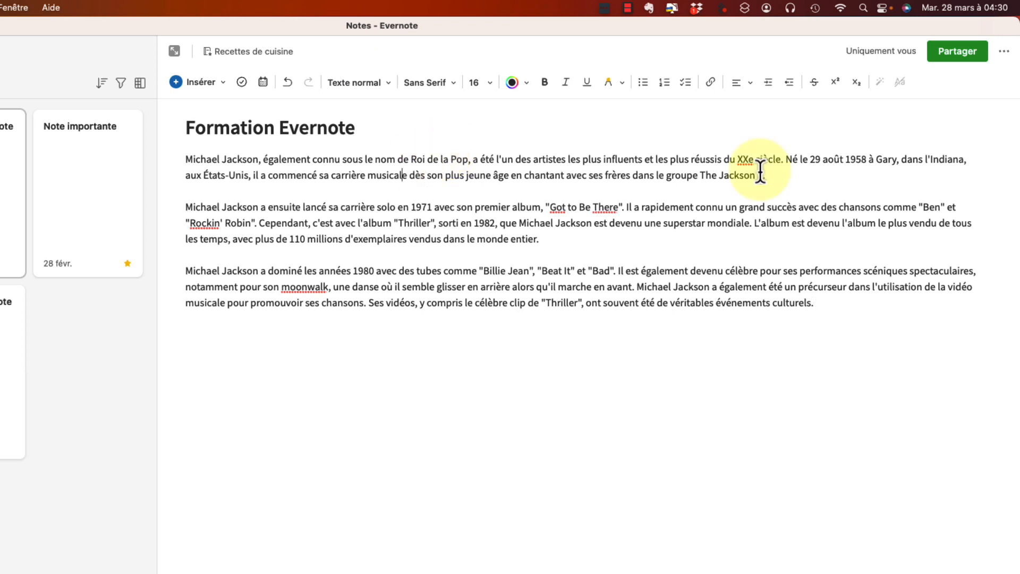
pyautogui.moveTo(779, 175); pyautogui.dragTo(162, 150)
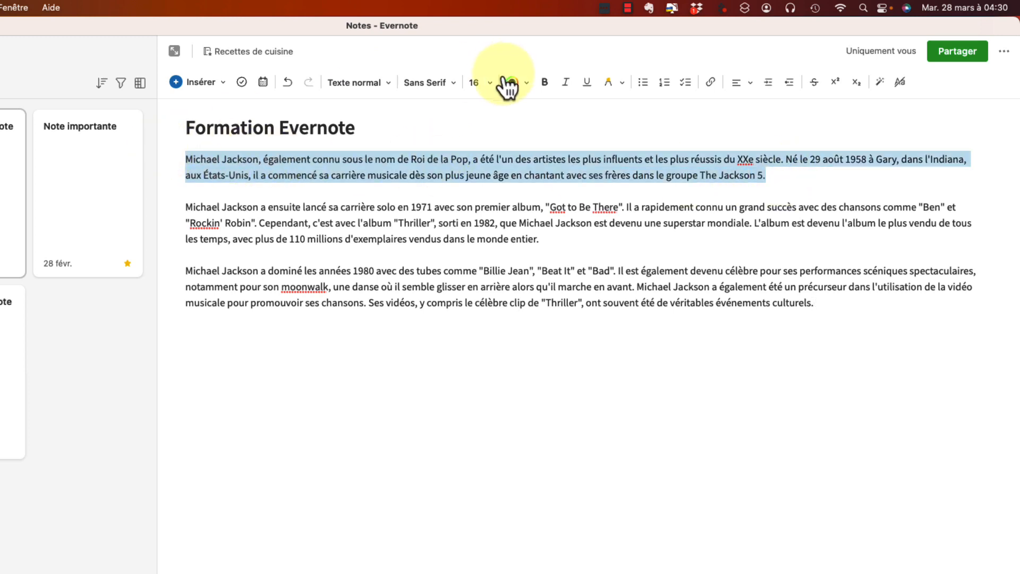
pyautogui.click(545, 82)
pyautogui.click(466, 207)
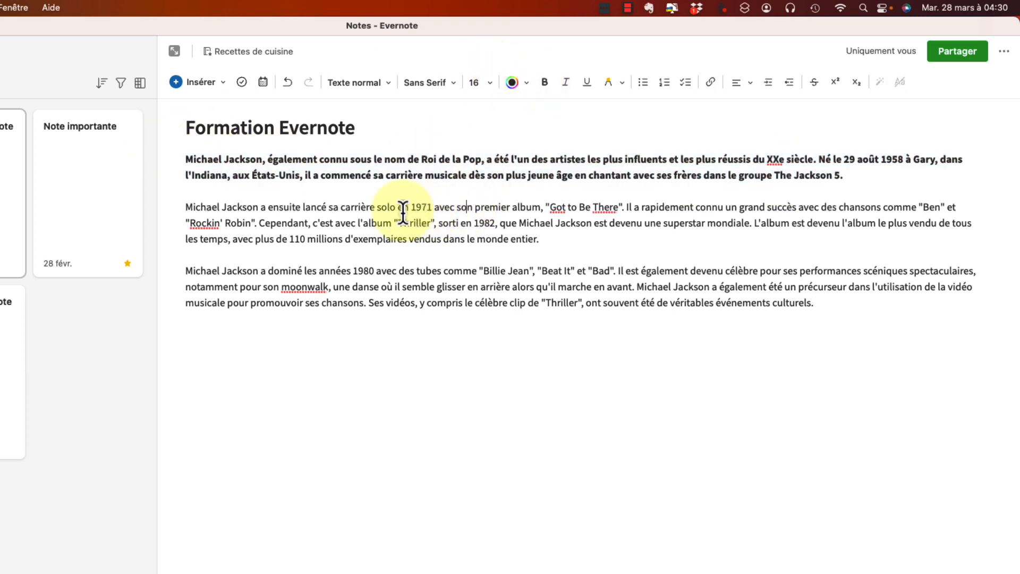
# Underline "Michael Jackson a ensuite" and italicise "solo en 1971" in the second paragraph.
pyautogui.moveTo(185, 208); pyautogui.dragTo(301, 208)
pyautogui.click(586, 82)
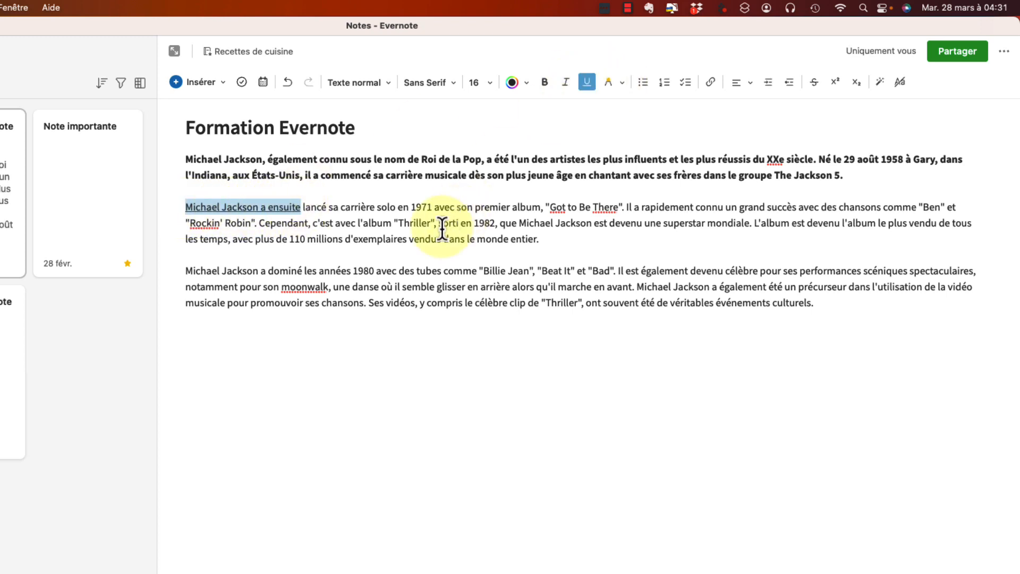
pyautogui.moveTo(377, 207); pyautogui.dragTo(433, 207)
pyautogui.click(565, 82)
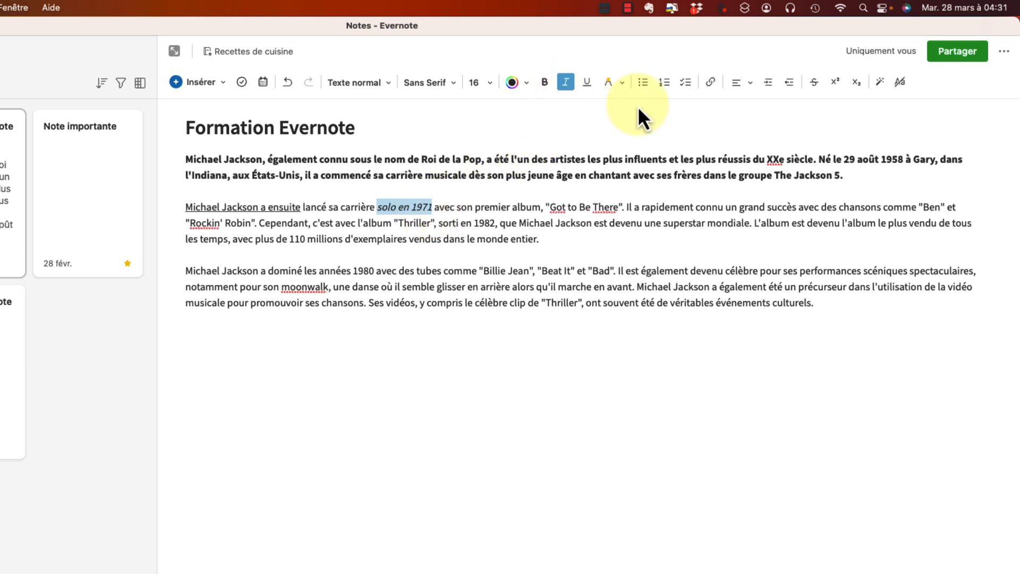
pyautogui.click(622, 178)
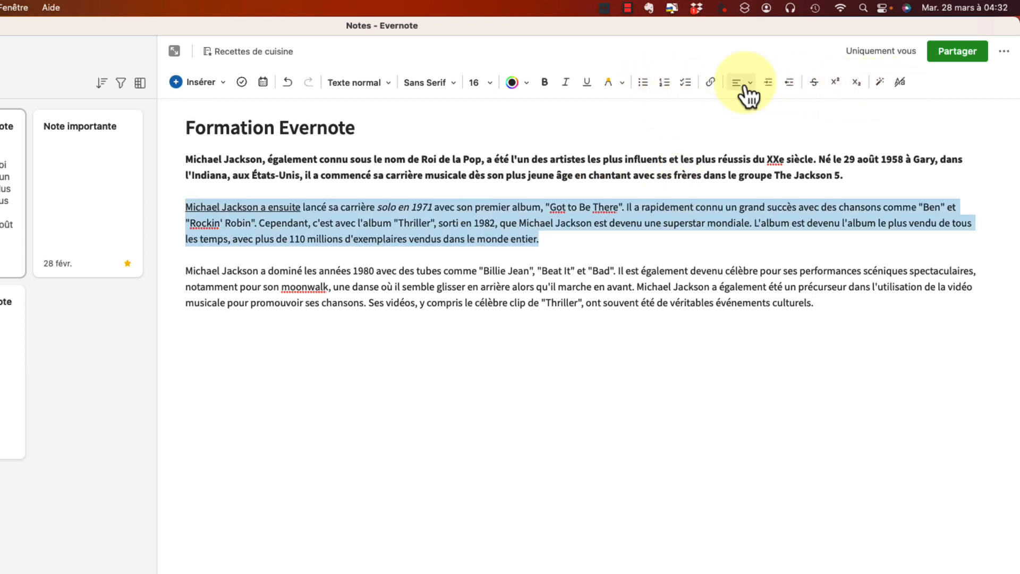
# Centre the second paragraph of the note.
pyautogui.click(745, 83)
pyautogui.click(749, 147)
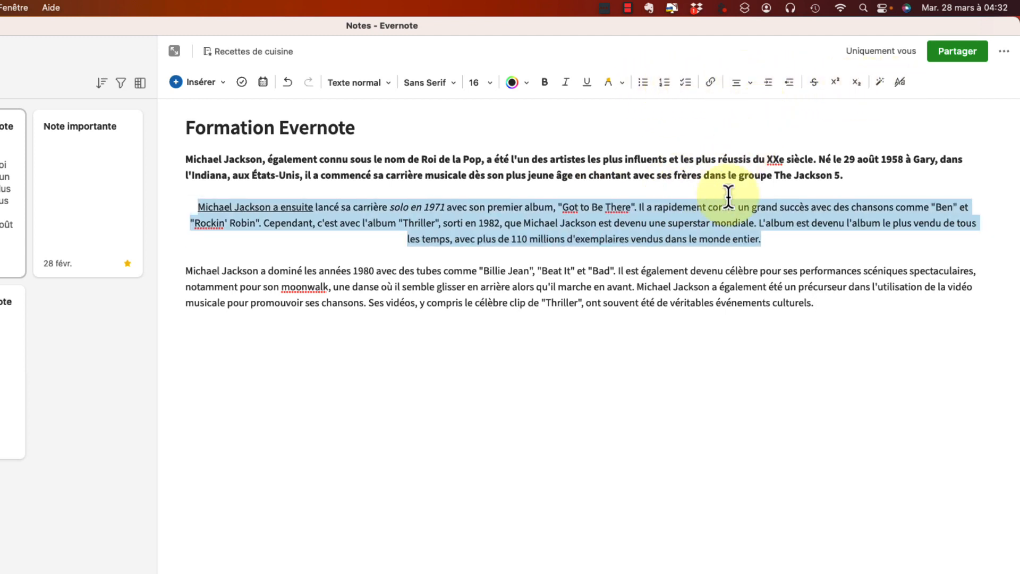
pyautogui.click(729, 169)
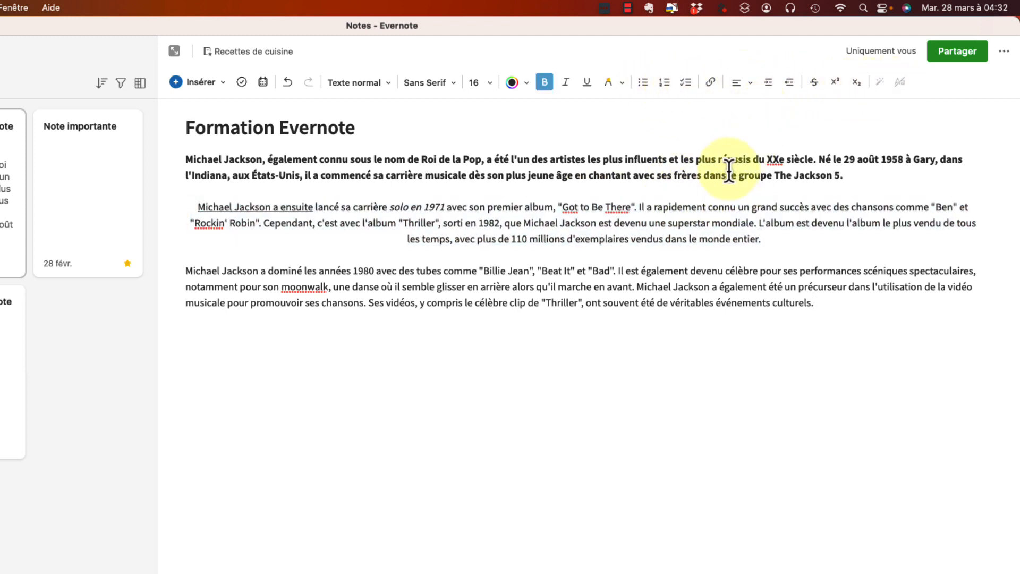
# Link the words "monde entier" at the end of the second paragraph to "Note importante" from the Recettes de cuisine notebook.
pyautogui.moveTo(759, 240); pyautogui.dragTo(697, 241)
pyautogui.click(710, 83)
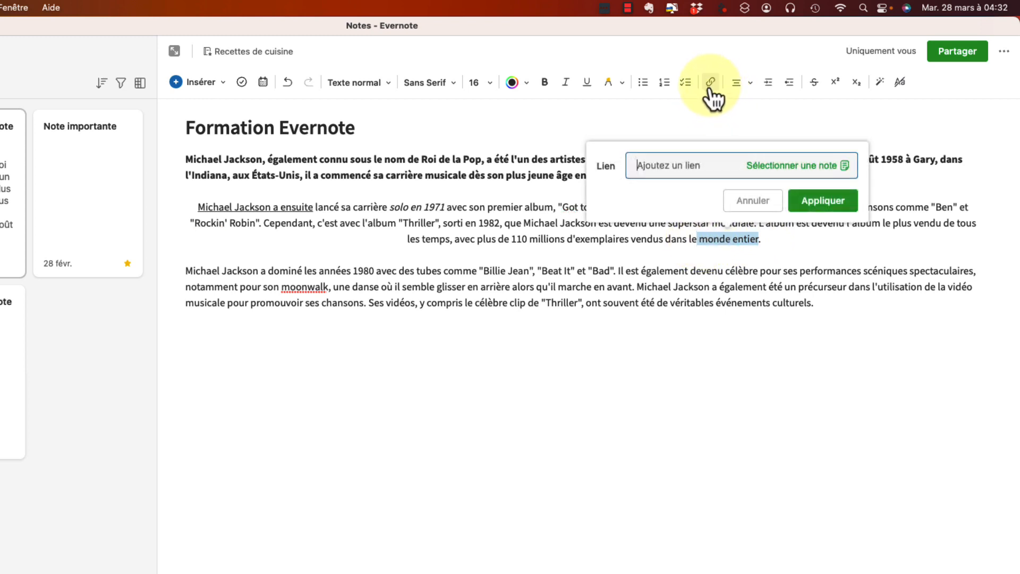
pyautogui.click(782, 169)
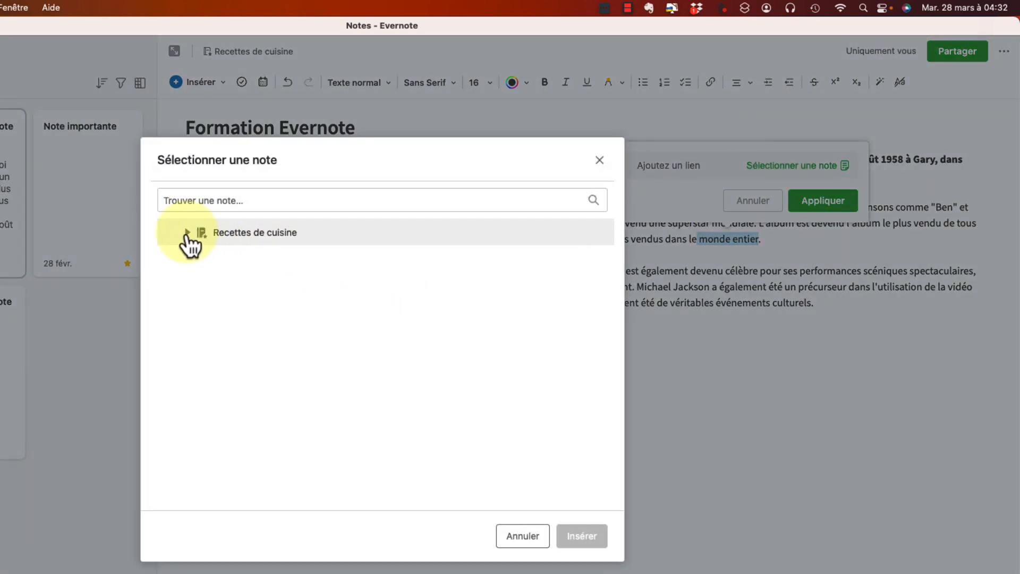
pyautogui.click(188, 234)
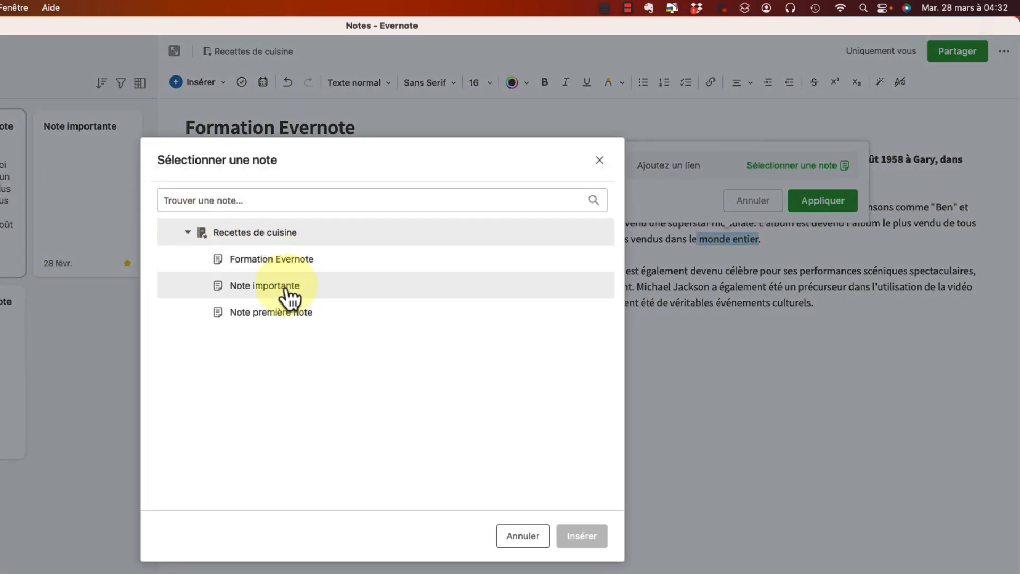
pyautogui.click(293, 287)
pyautogui.click(595, 548)
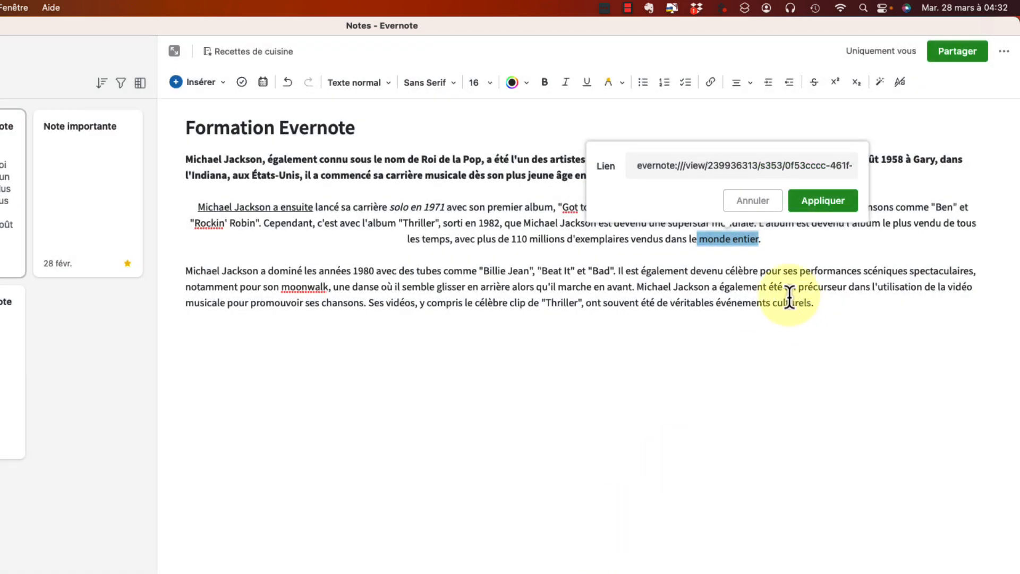
pyautogui.click(829, 208)
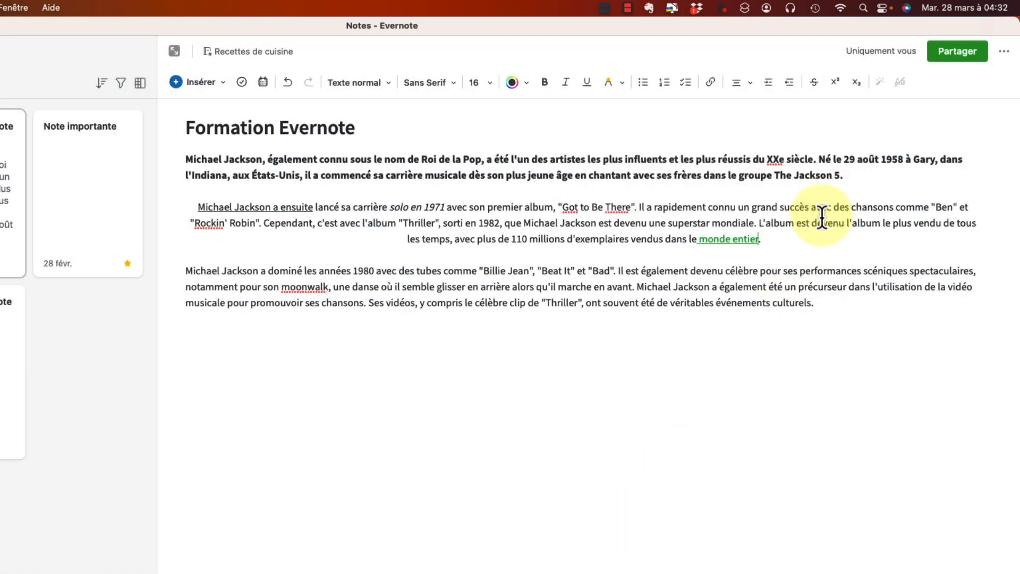
pyautogui.click(738, 240)
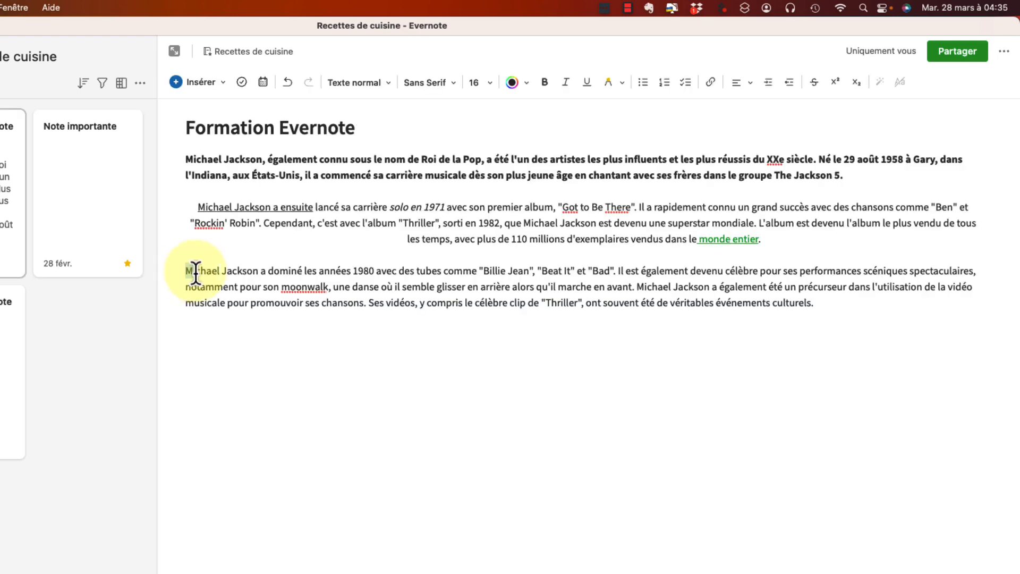
# Try the "Titre moyen" style on the third paragraph, starting from "Michael Jackson a dominé les années 1980".
pyautogui.moveTo(186, 271); pyautogui.dragTo(373, 273)
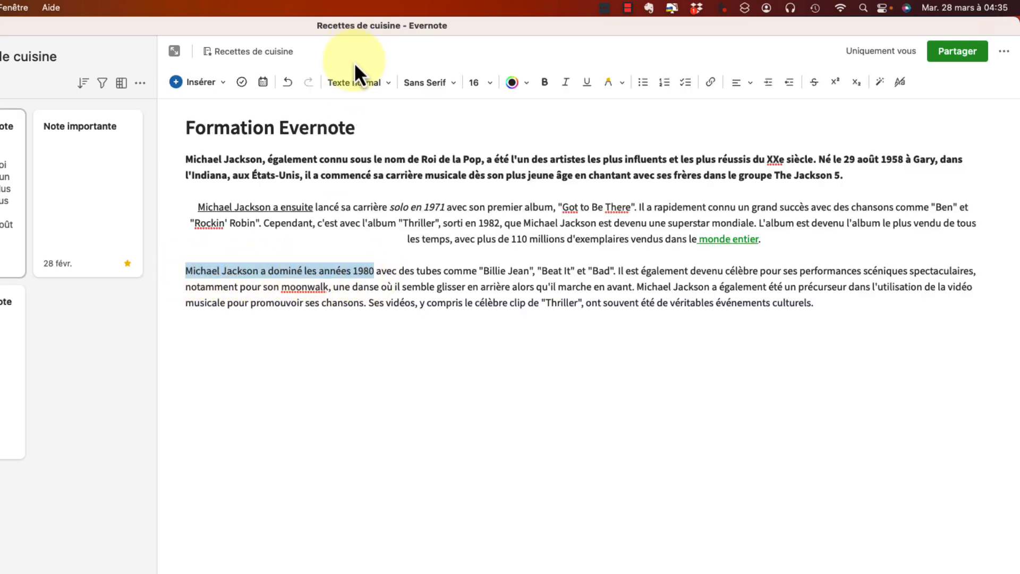
pyautogui.click(366, 85)
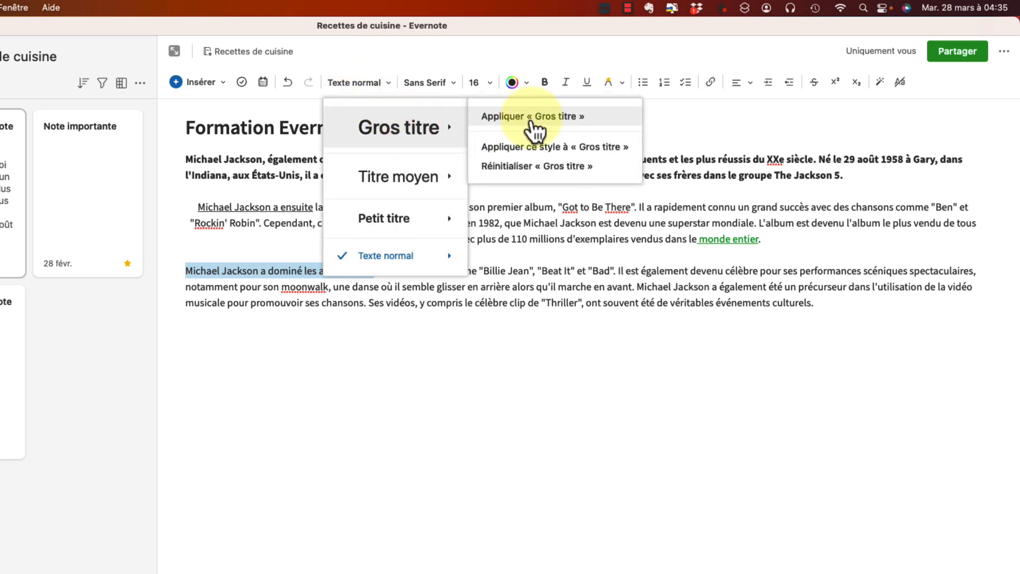
pyautogui.moveTo(409, 183)
pyautogui.click(513, 169)
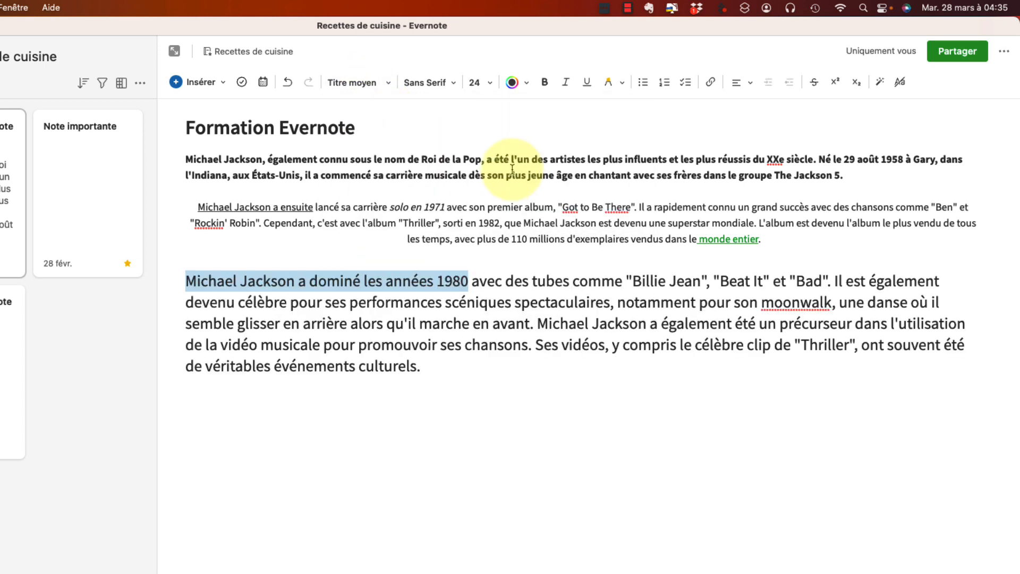
pyautogui.moveTo(396, 234)
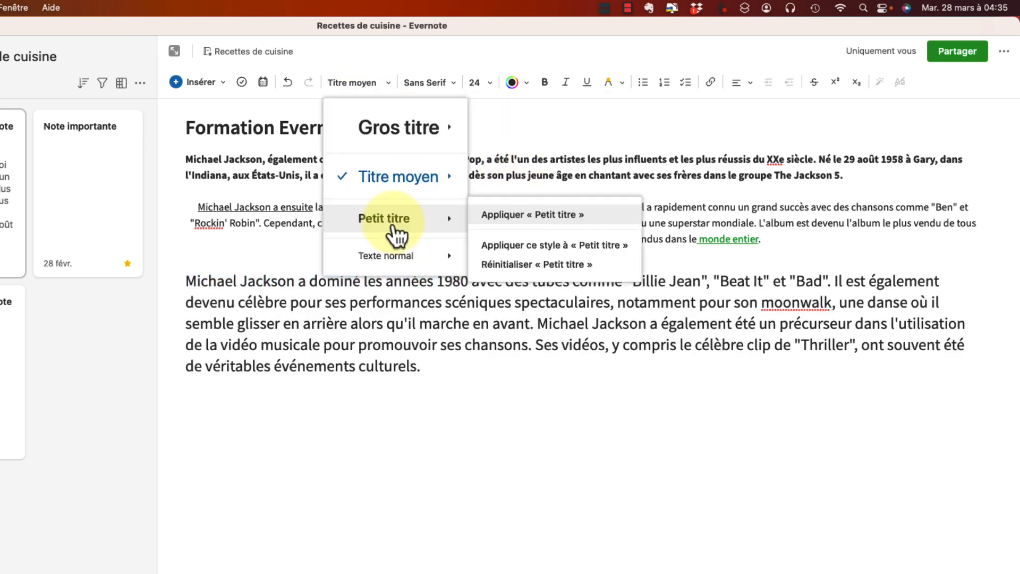
pyautogui.click(387, 308)
# Return the entire third paragraph to the "Texte normal" style.
pyautogui.moveTo(422, 367); pyautogui.dragTo(187, 284)
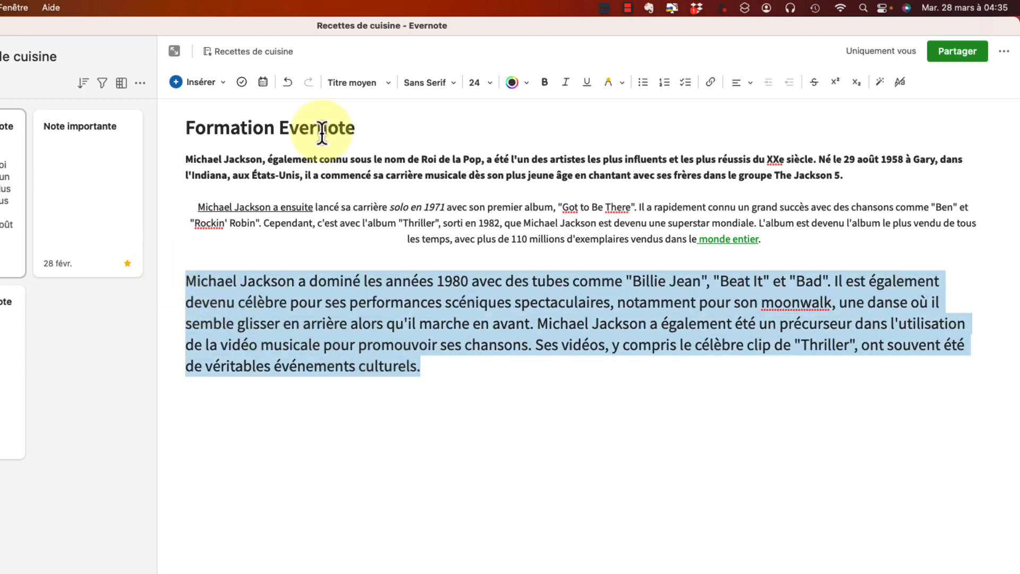
pyautogui.click(367, 84)
pyautogui.moveTo(414, 255)
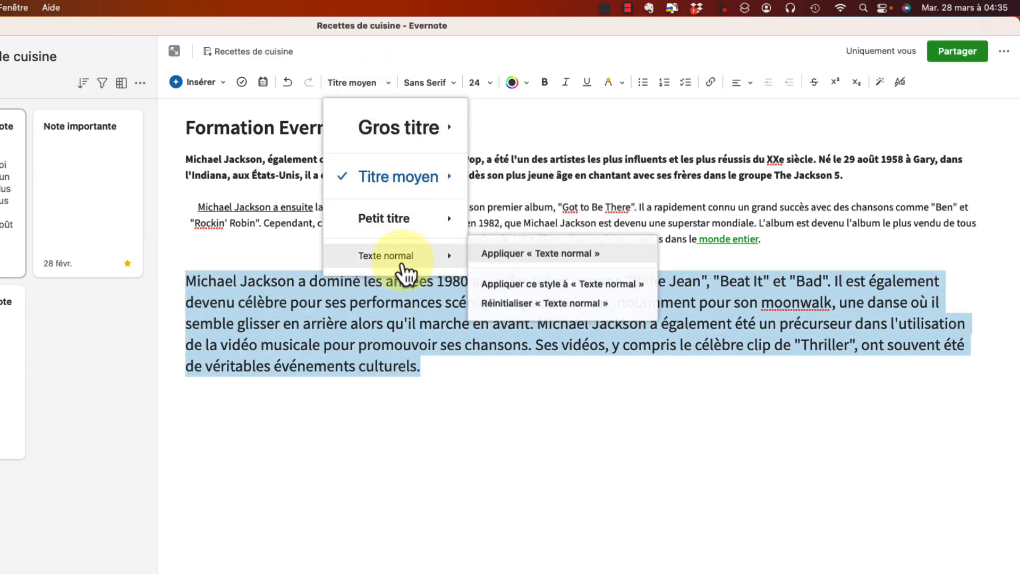
pyautogui.click(518, 254)
pyautogui.click(513, 184)
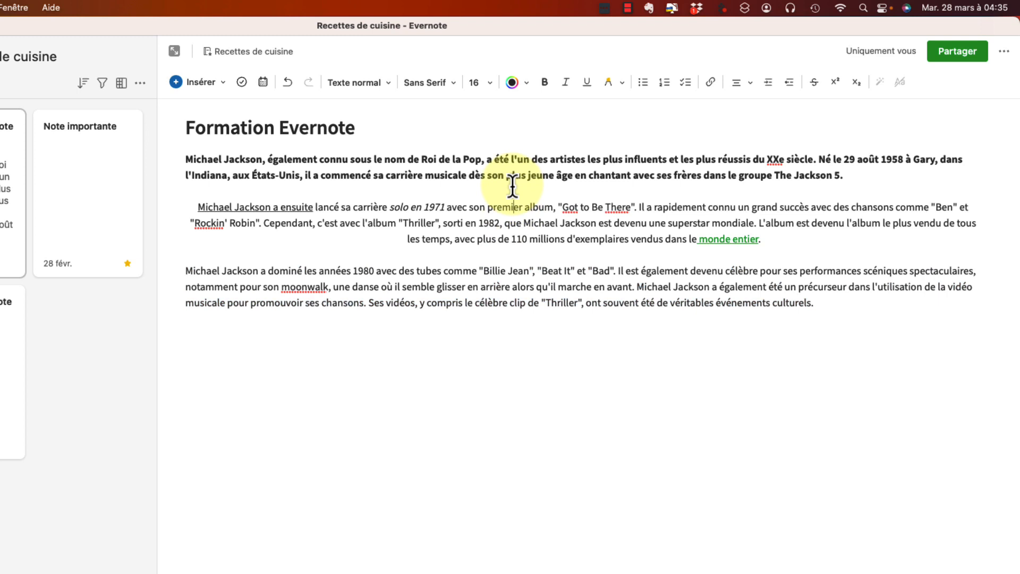
pyautogui.click(443, 85)
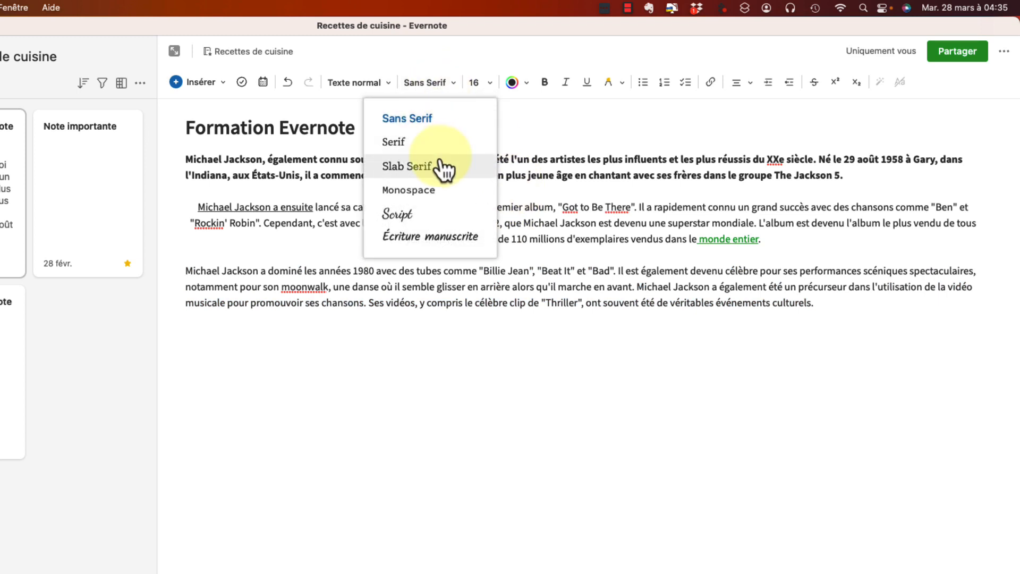
pyautogui.click(472, 84)
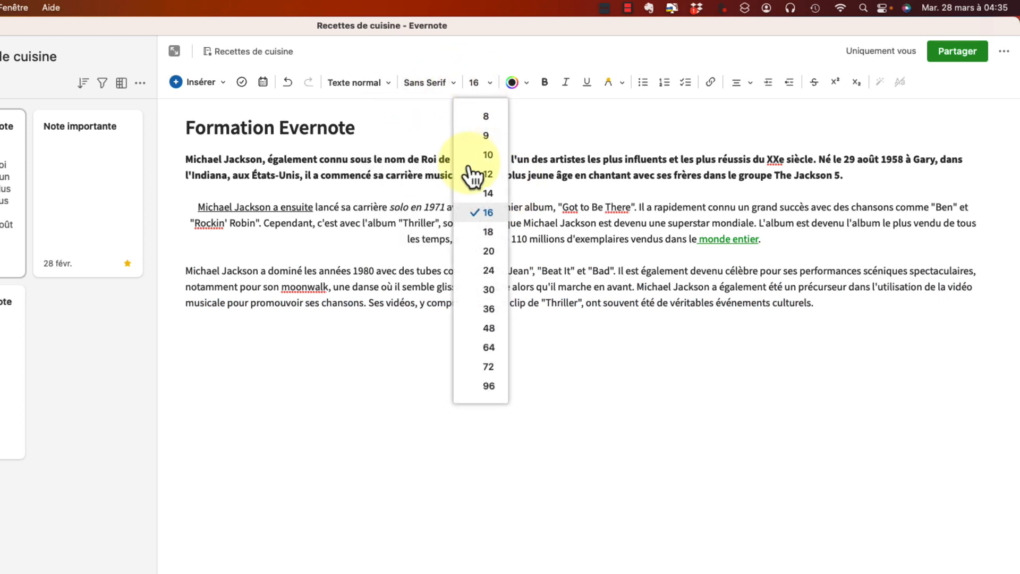
pyautogui.click(617, 227)
pyautogui.click(515, 82)
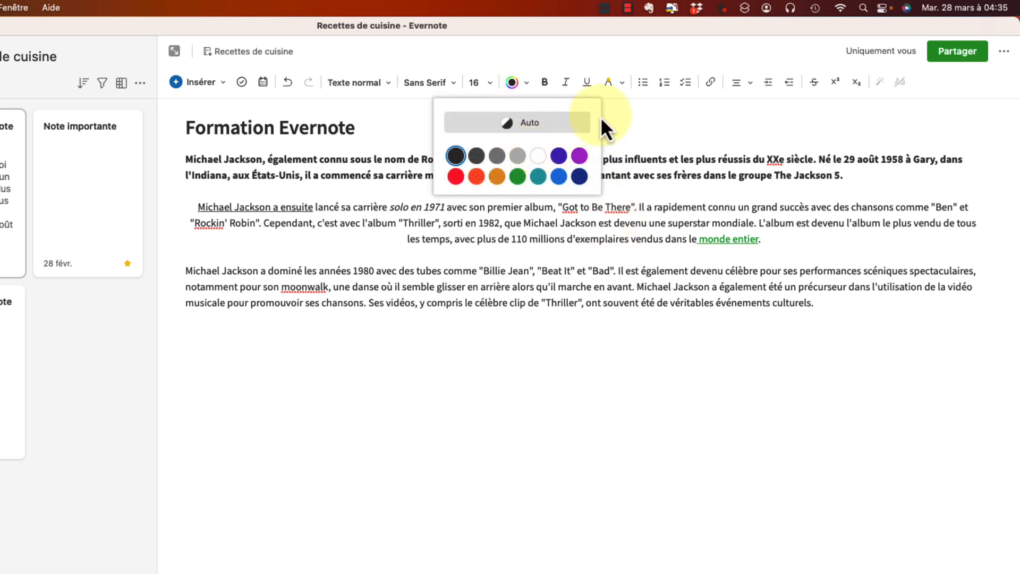
pyautogui.click(674, 128)
# Highlight "es plus influents et les" in the first paragraph in yellow.
pyautogui.click(615, 159)
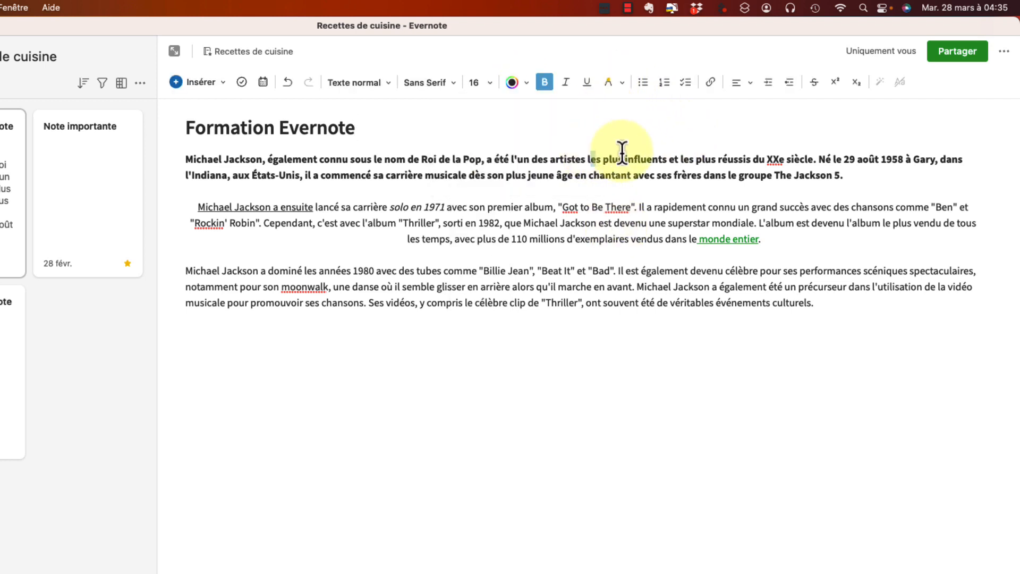
pyautogui.moveTo(589, 159); pyautogui.dragTo(696, 159)
pyautogui.click(611, 85)
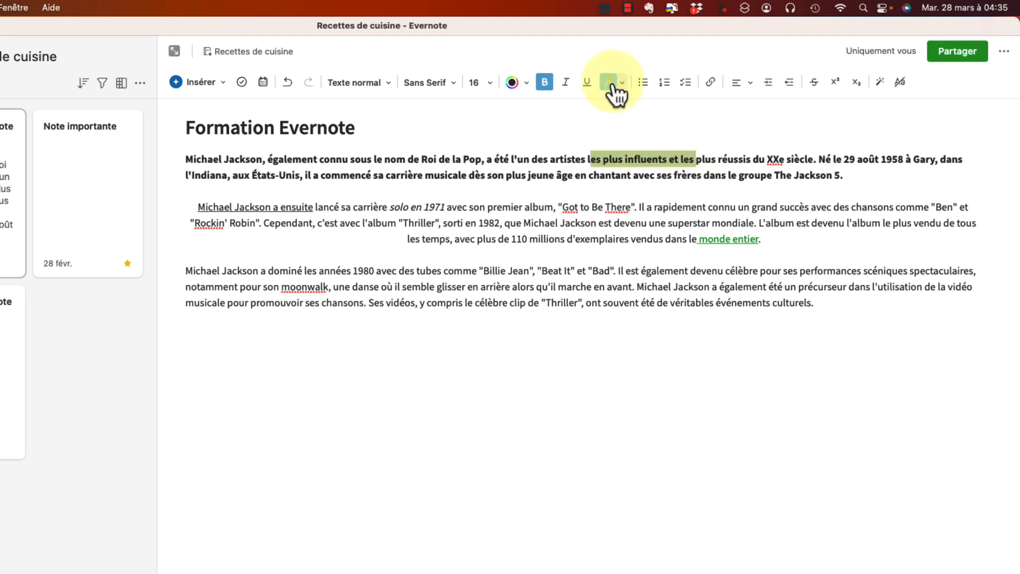
# Add a bulleted list below the third paragraph with the items "kgkhkh" and "hhh", plus an empty third item.
pyautogui.click(752, 207)
pyautogui.click(643, 83)
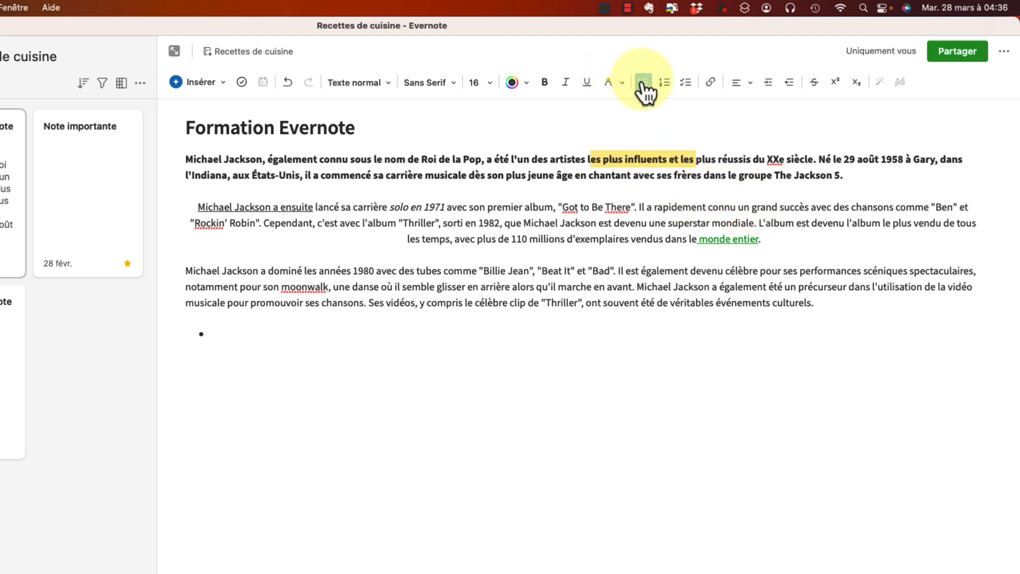
pyautogui.write('kgkhkh')
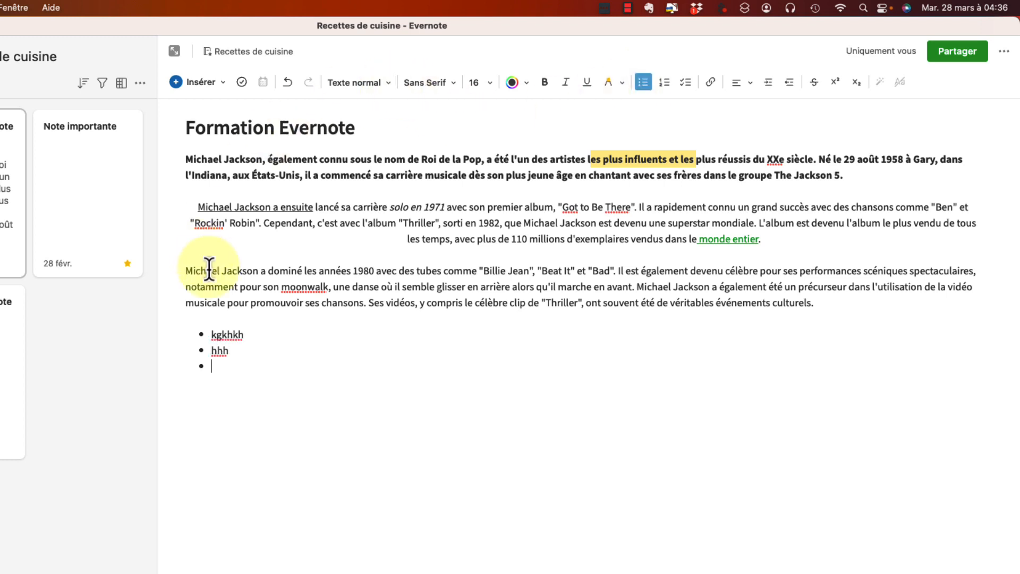
# Convert the bulleted list under the biography to a numbered list and from that to a checklist.
pyautogui.moveTo(342, 371); pyautogui.dragTo(192, 340)
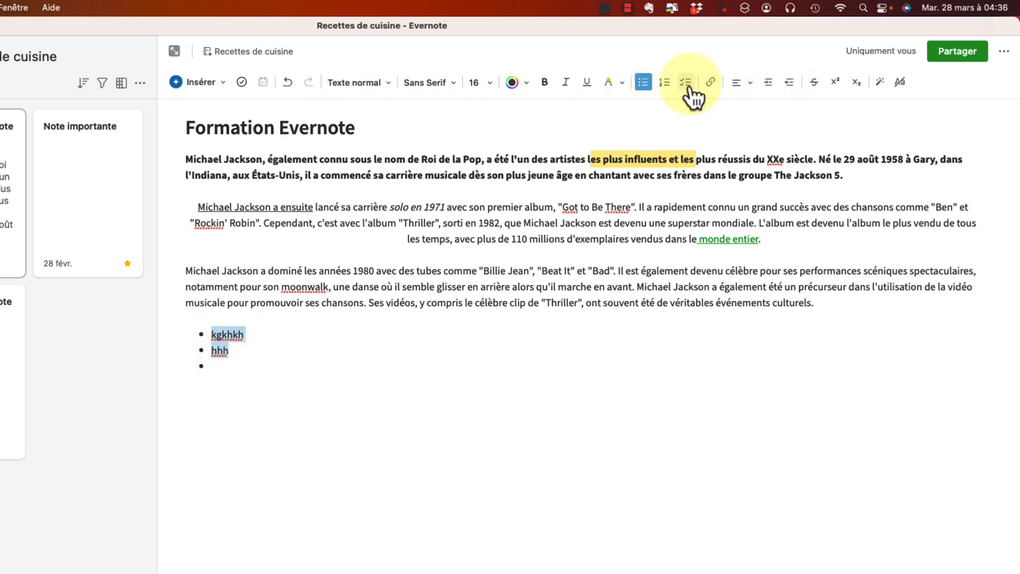
pyautogui.click(664, 84)
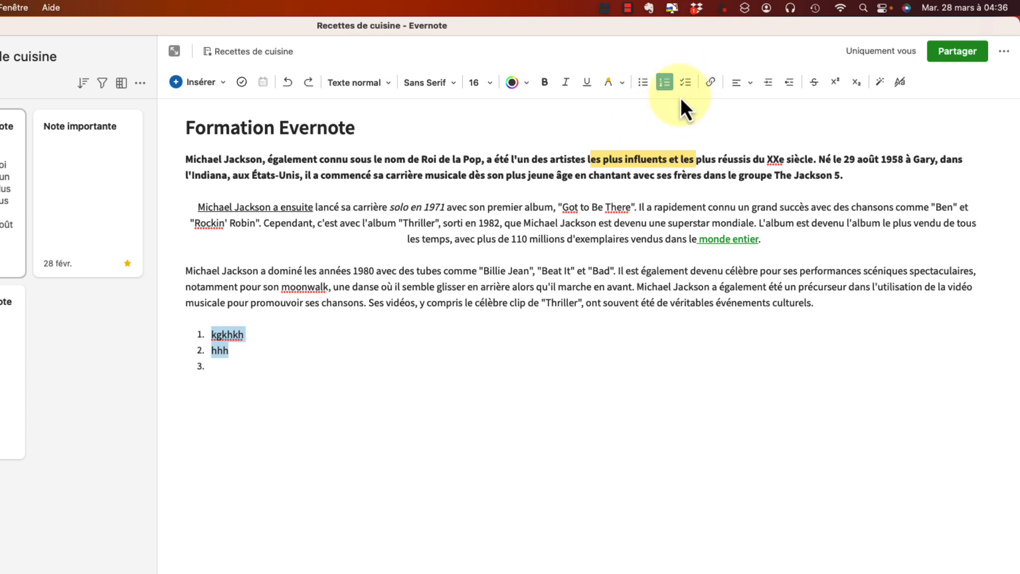
pyautogui.click(685, 85)
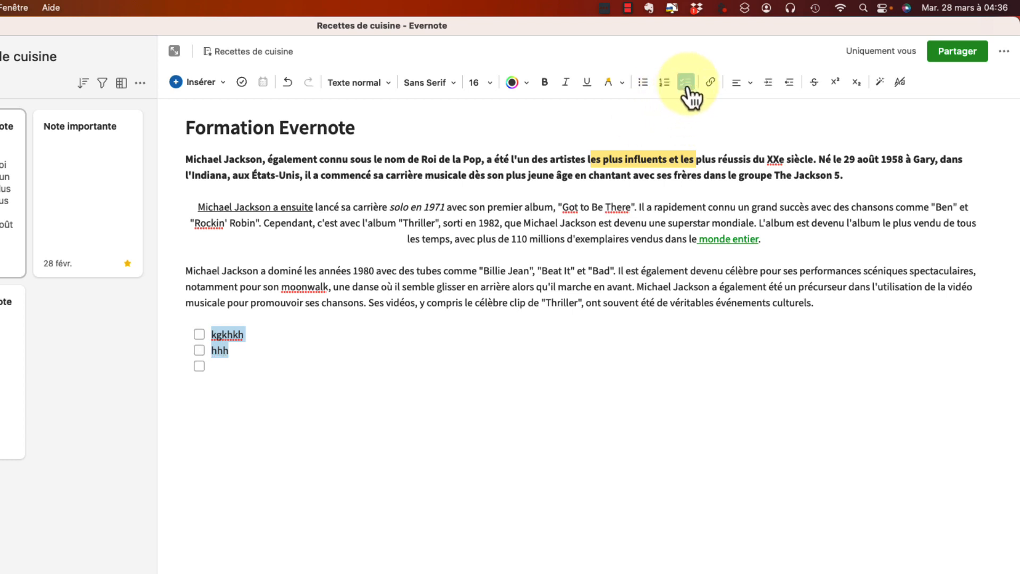
# Reorder the checklist by moving the empty item between "kgkhkh" and "hhh".
pyautogui.click(264, 369)
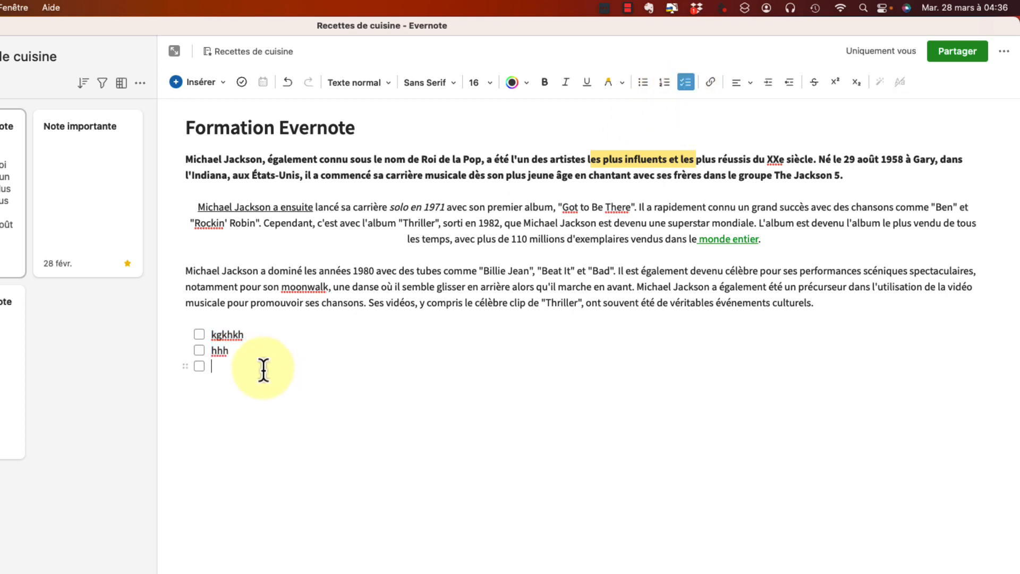
pyautogui.moveTo(184, 367)
pyautogui.mouseDown()
pyautogui.moveTo(182, 341)
pyautogui.moveTo(183, 372)
pyautogui.mouseUp()
pyautogui.click(186, 355)
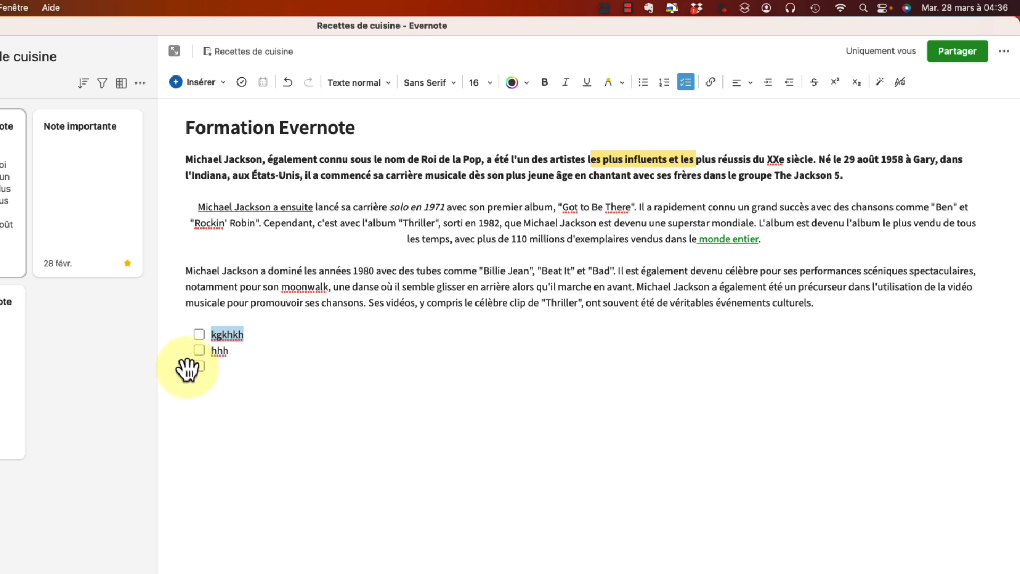
pyautogui.moveTo(187, 368); pyautogui.dragTo(187, 348)
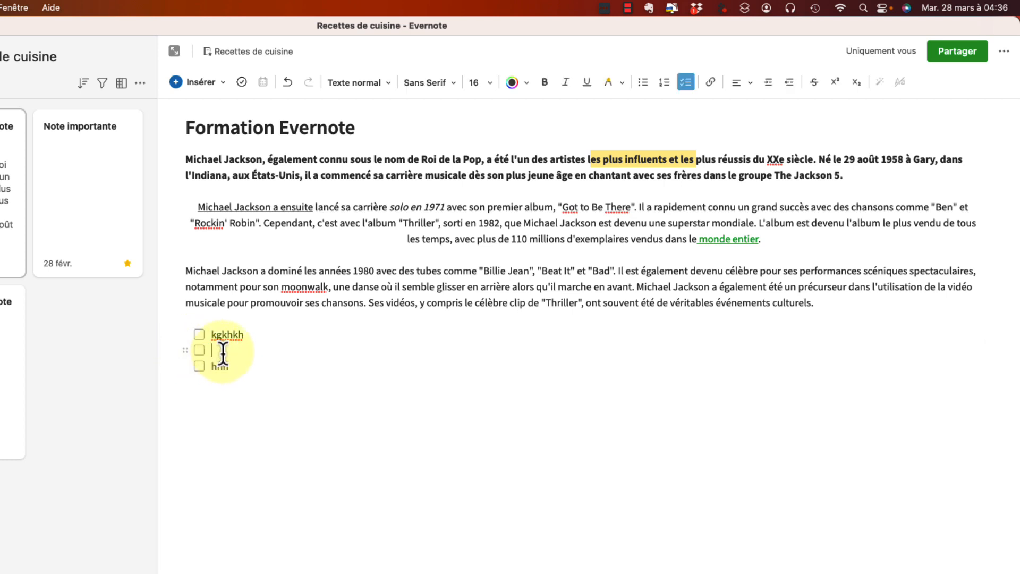
pyautogui.click(514, 341)
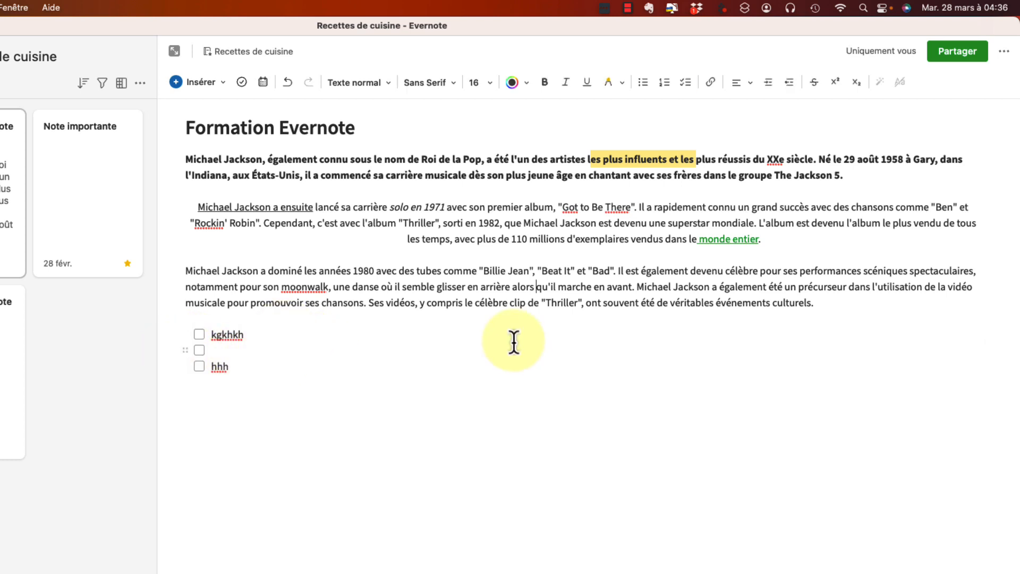
# Undo several of the last checklist reorderings and redo them.
pyautogui.click(288, 84)
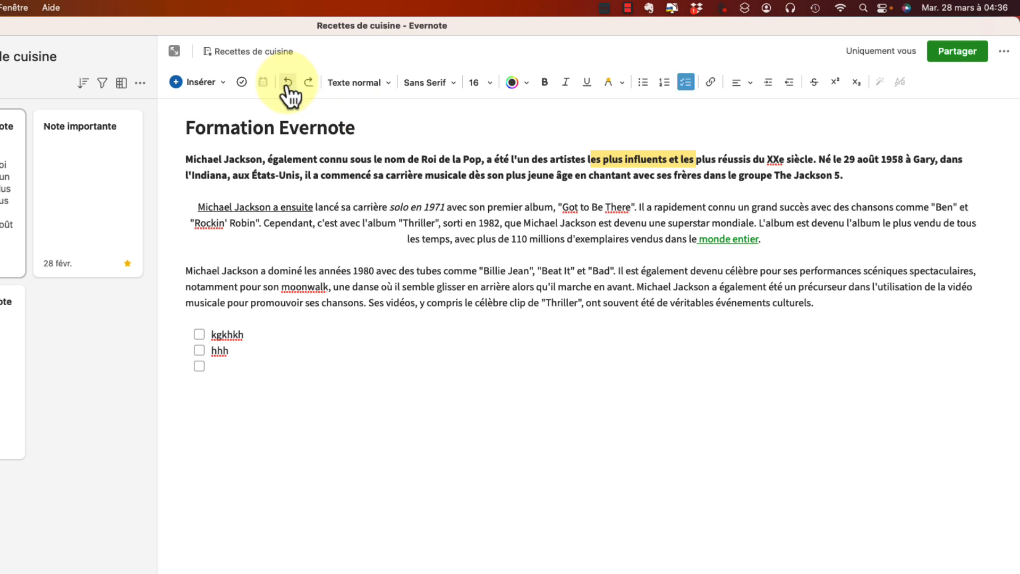
pyautogui.click(287, 84)
pyautogui.click(287, 84)
pyautogui.click(287, 84)
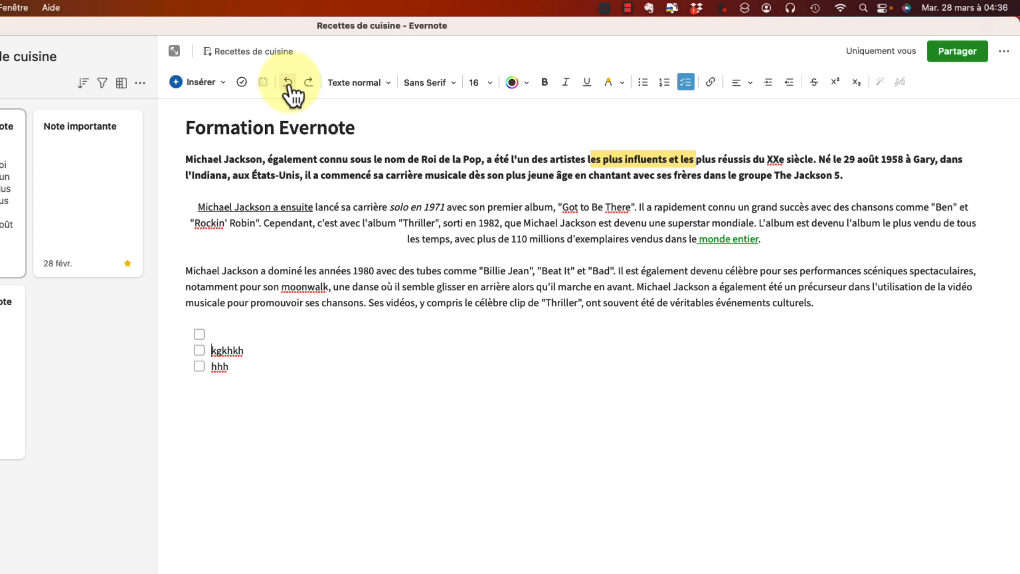
pyautogui.click(309, 83)
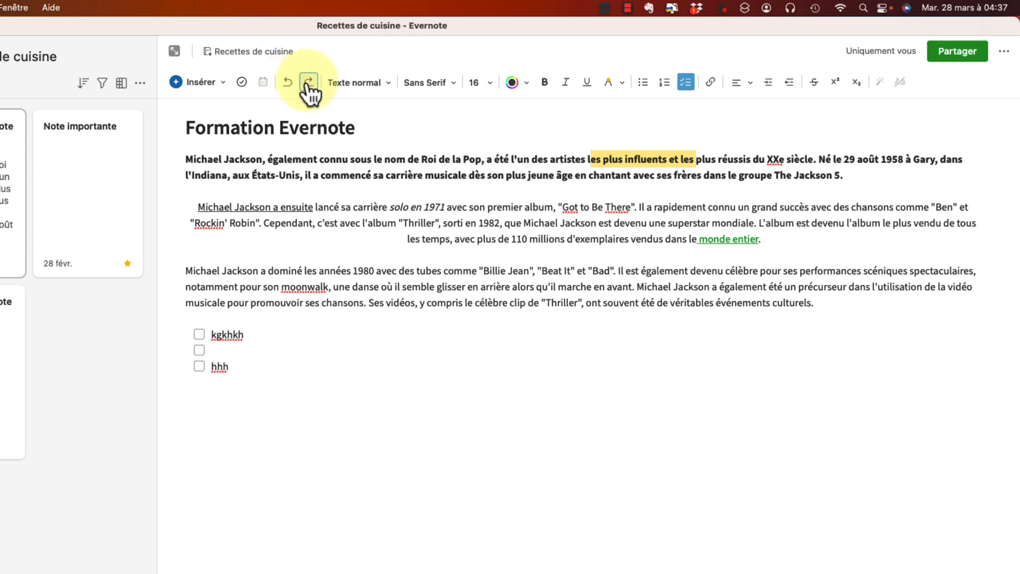
pyautogui.click(309, 84)
pyautogui.click(308, 84)
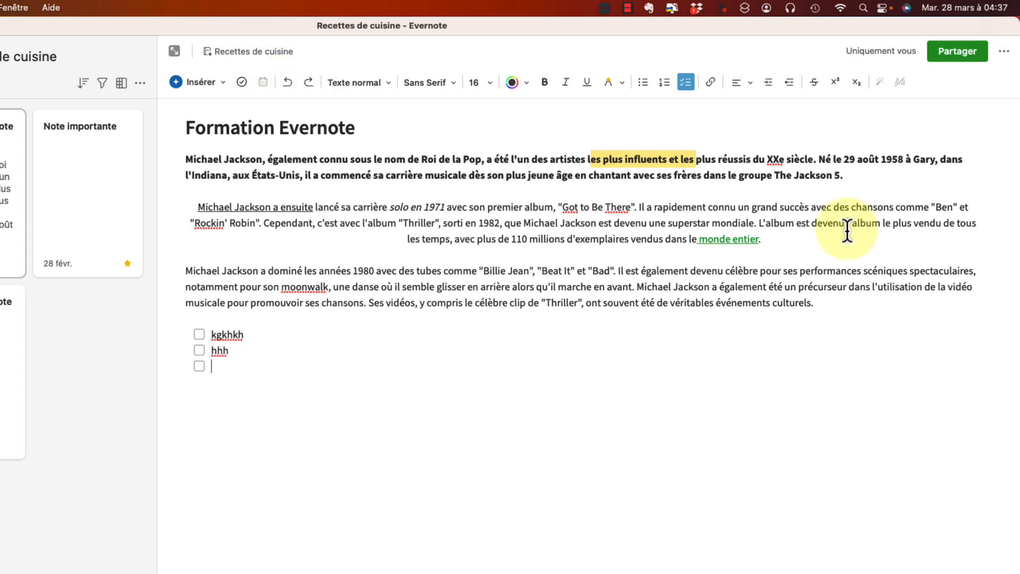
pyautogui.click(782, 272)
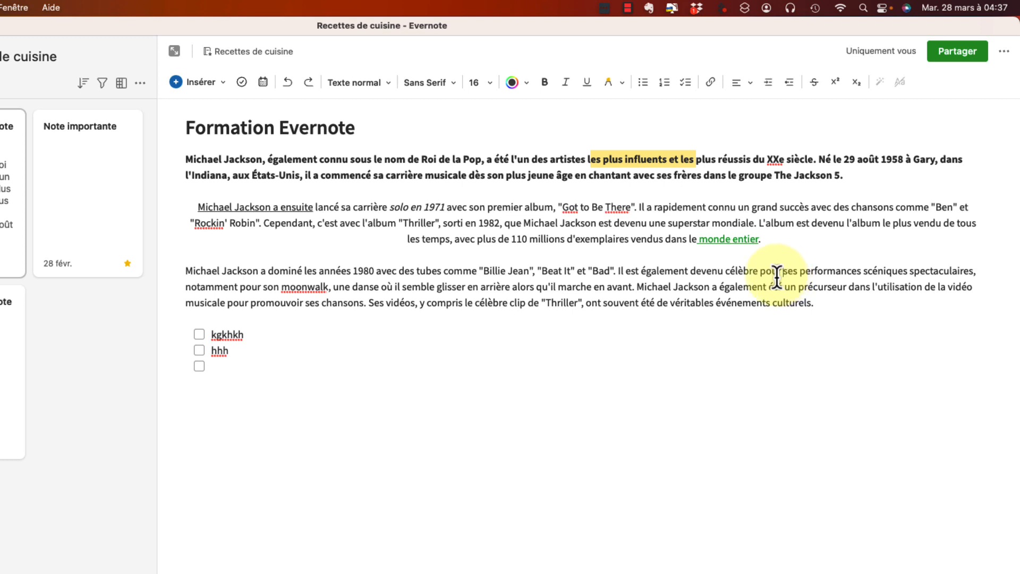
# Open the sharing options of the "Formation Evernote" note and switch on its shareable link.
pyautogui.click(951, 61)
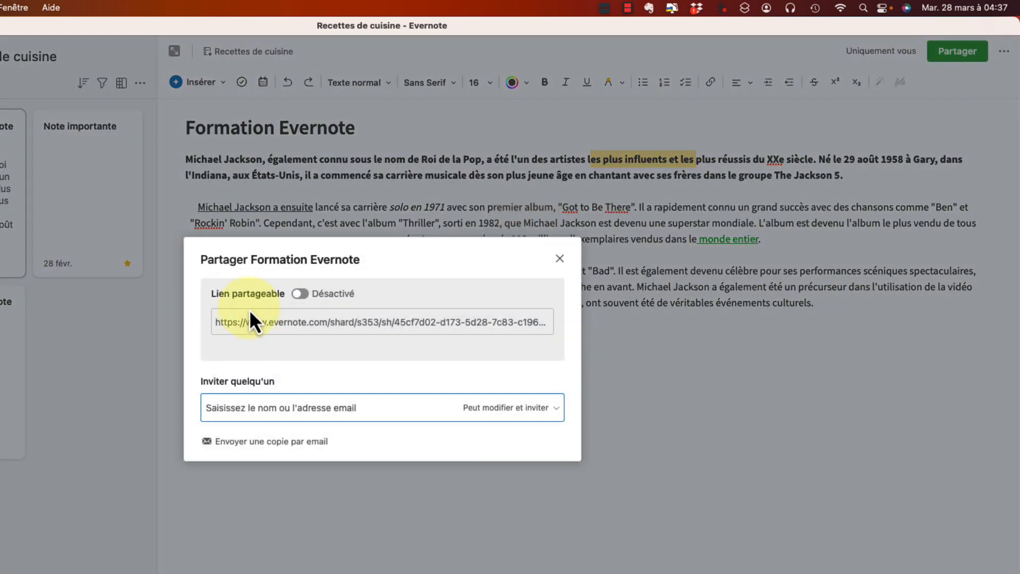
pyautogui.click(300, 294)
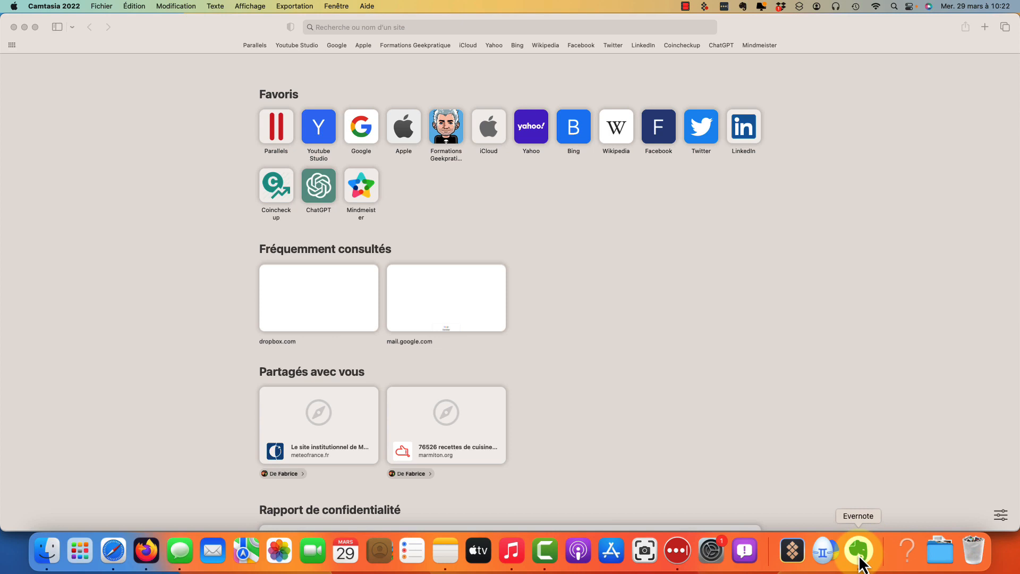
# Launch Evernote, and switch to Safari to open its extensions catalogue in the App Store.
pyautogui.click(858, 550)
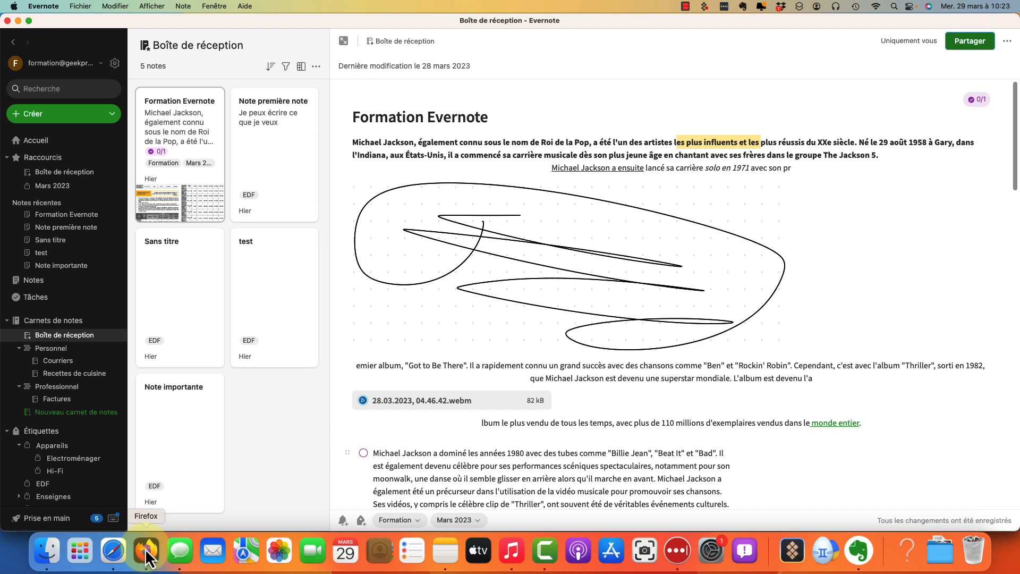
pyautogui.click(113, 551)
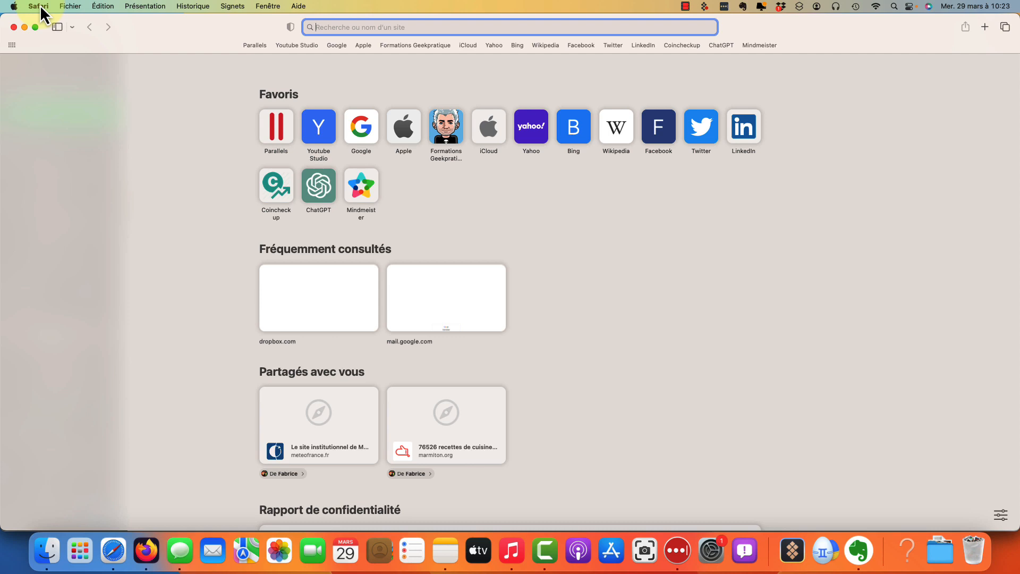
pyautogui.click(38, 6)
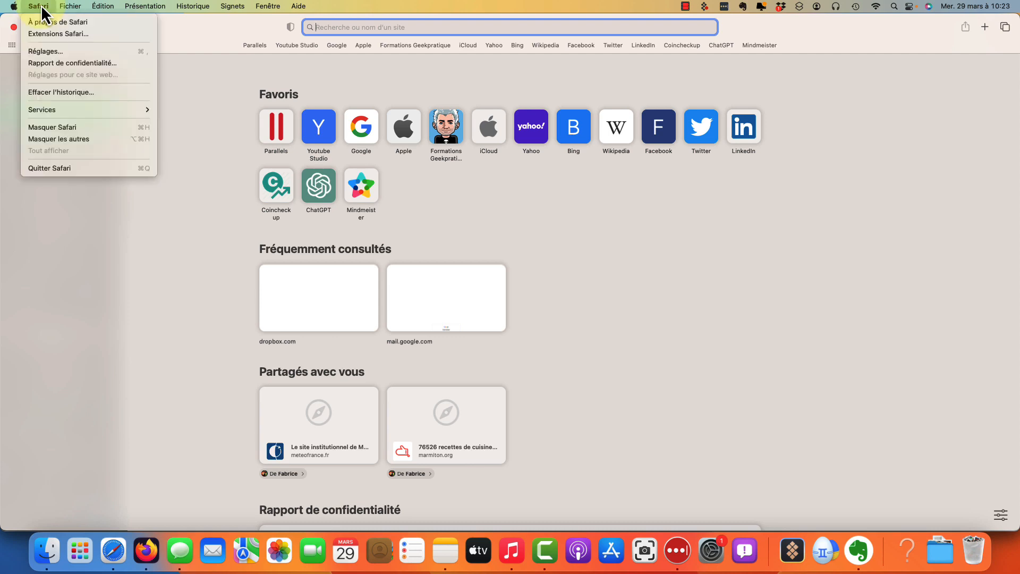
pyautogui.click(50, 34)
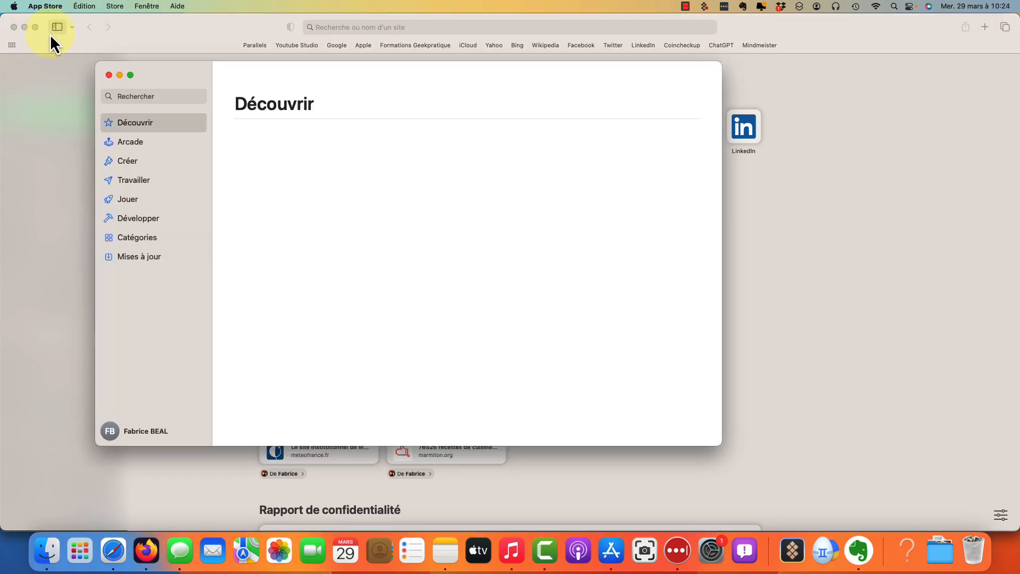
# Search the App Store for "evernote" and download Evernote Web Clipper.
pyautogui.click(157, 96)
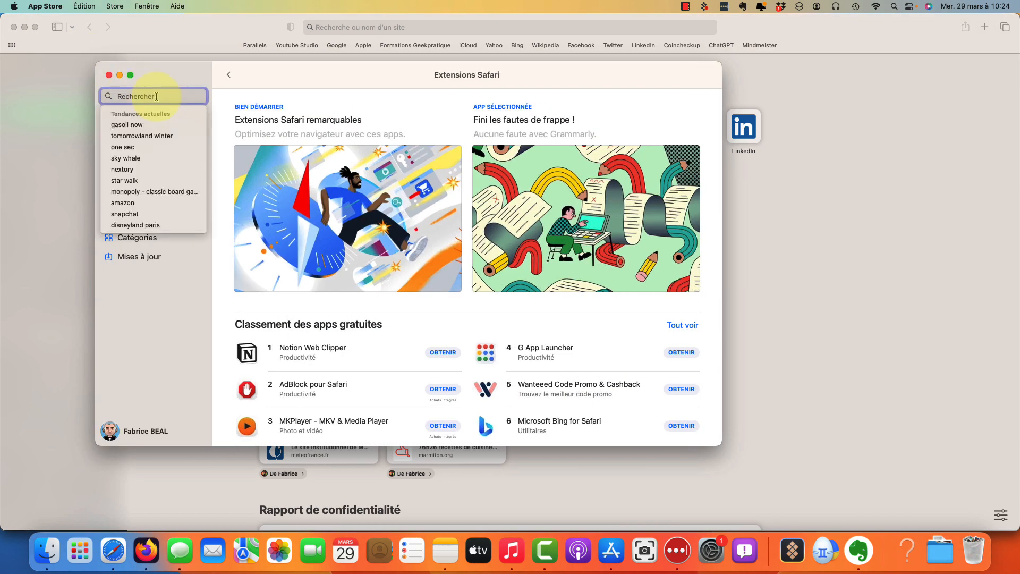
pyautogui.write('ever')
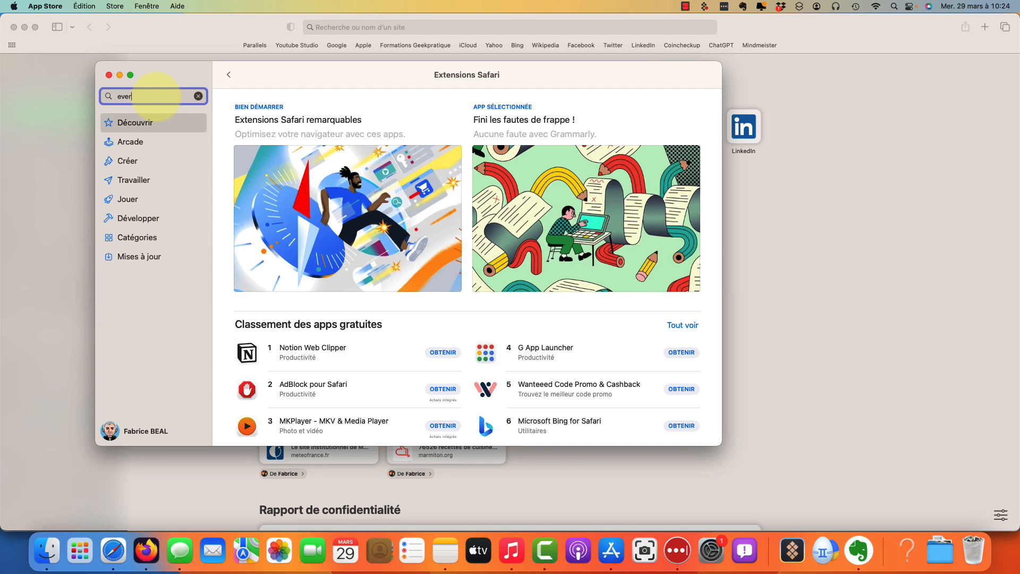
pyautogui.write('not')
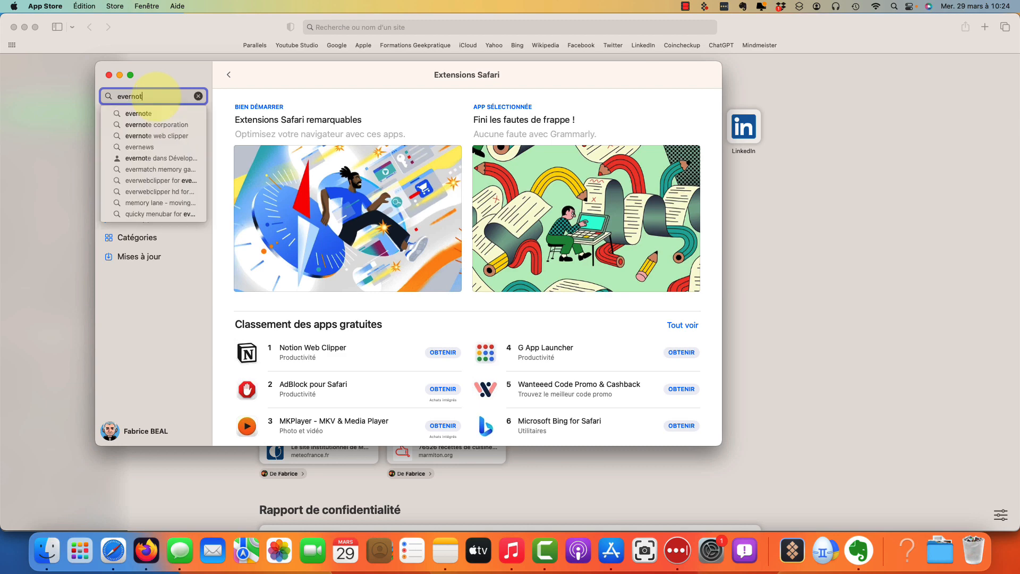
pyautogui.write('e')
pyautogui.press('Return')
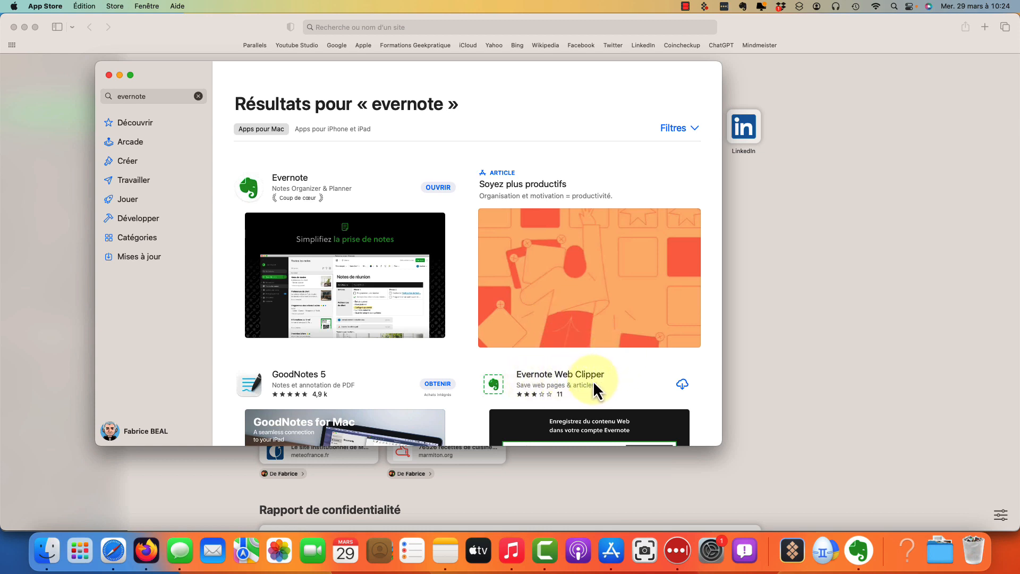
pyautogui.click(682, 384)
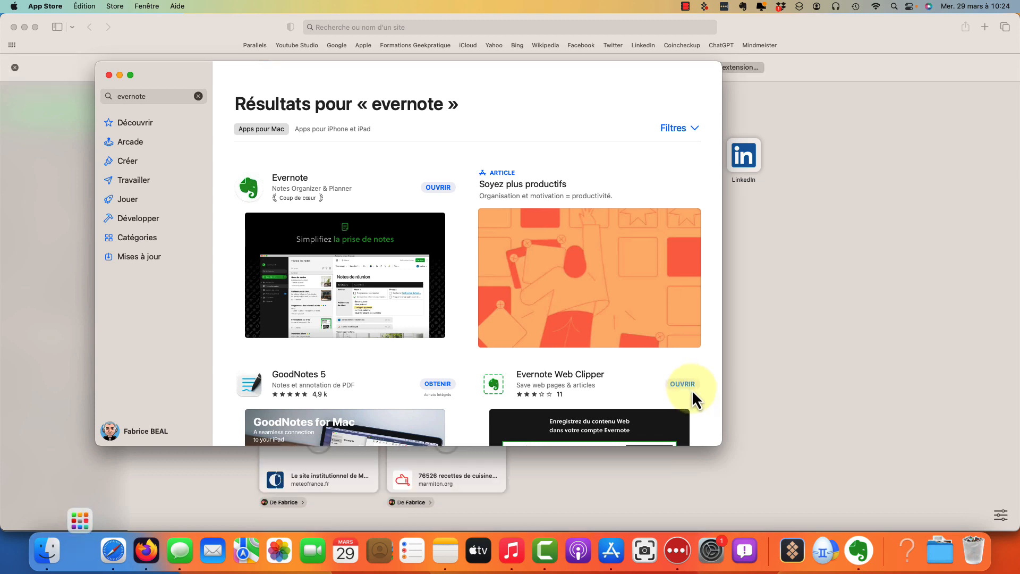
# Open Evernote Web Clipper, activate it as a Safari extension and close the extension settings.
pyautogui.click(686, 387)
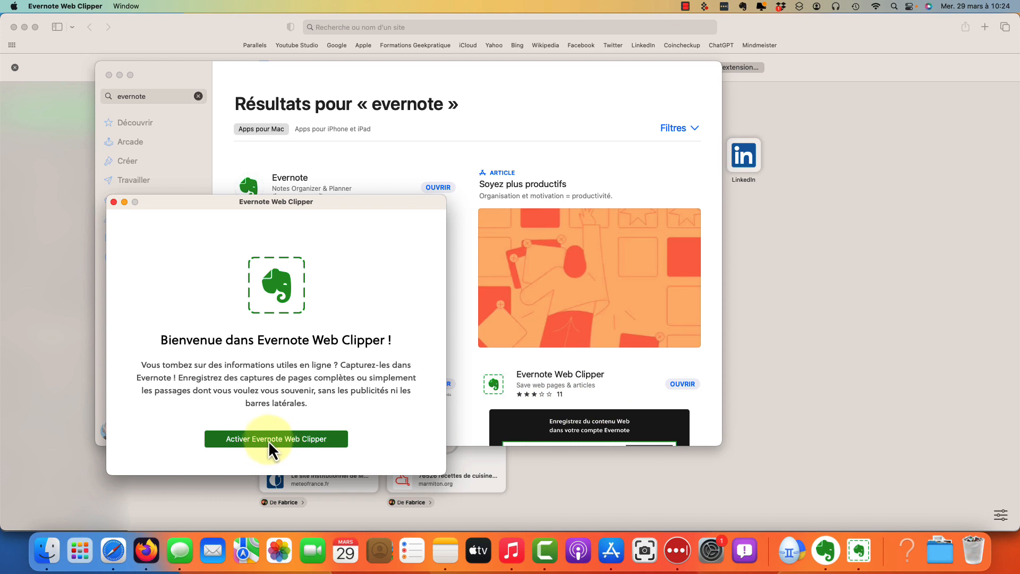
pyautogui.click(303, 441)
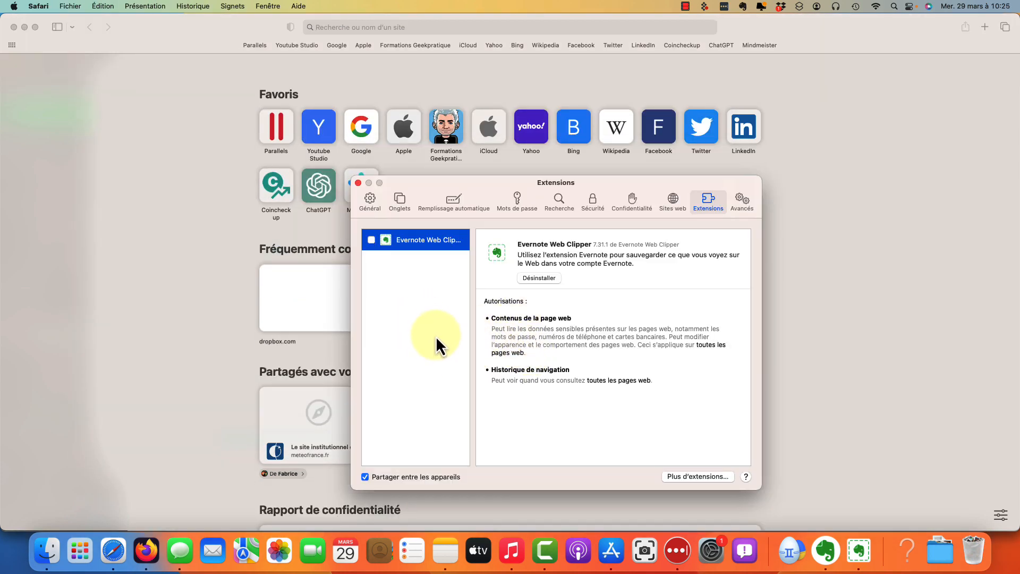
pyautogui.click(371, 240)
pyautogui.click(606, 385)
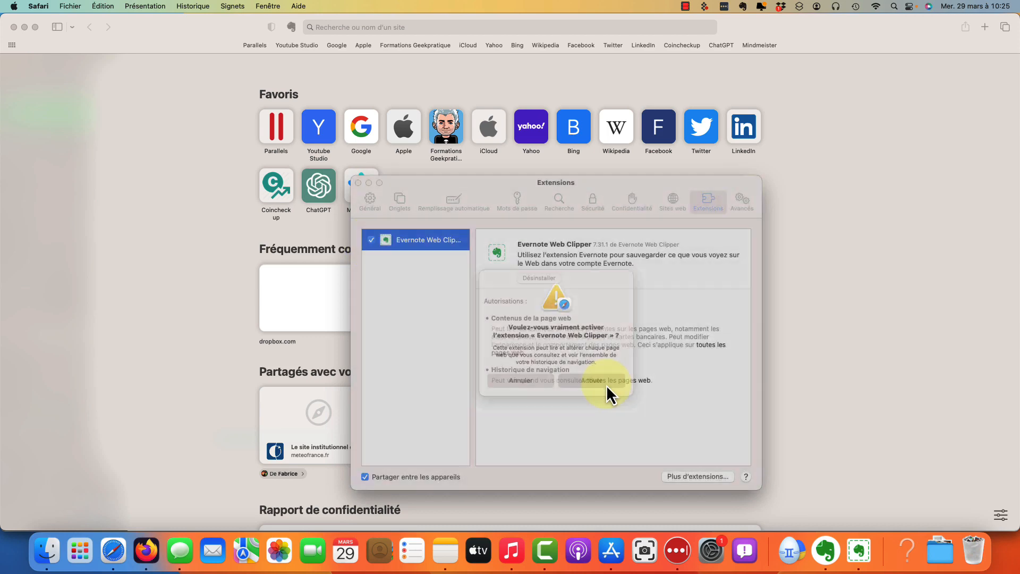
pyautogui.click(358, 183)
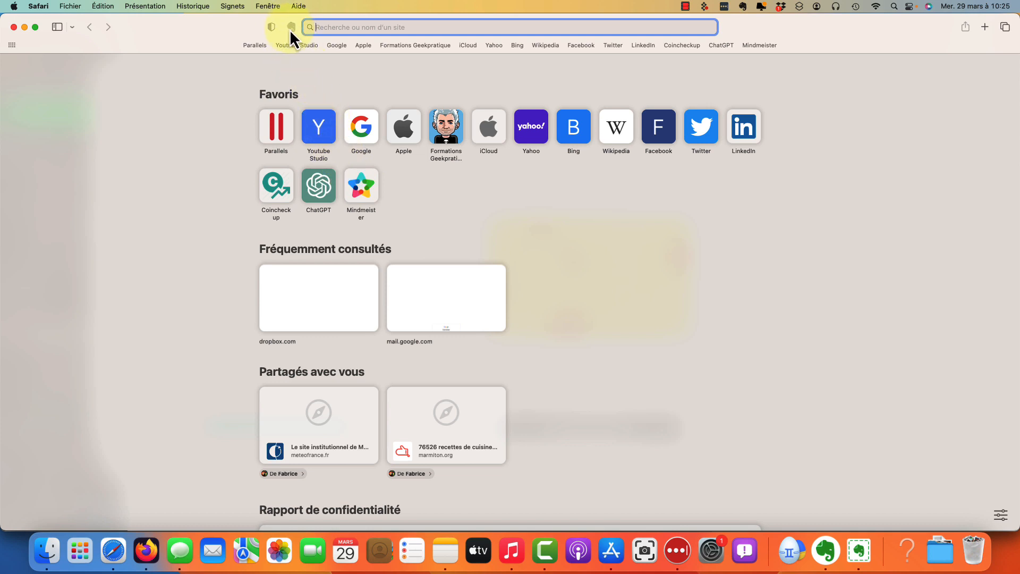
# Open the bookmarked Parallels website in Safari, allow all cookies and look over the page.
pyautogui.click(256, 46)
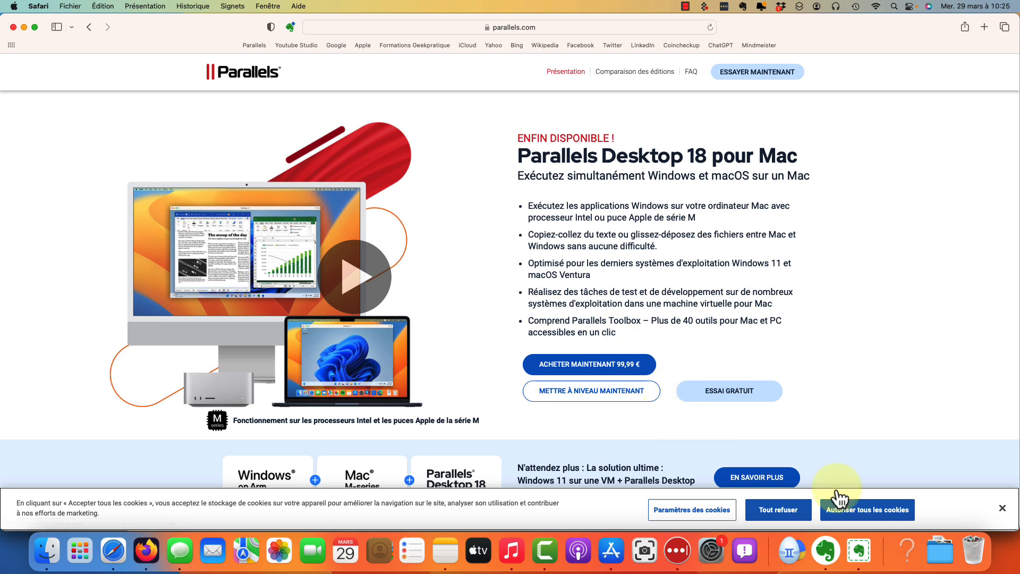
pyautogui.click(876, 511)
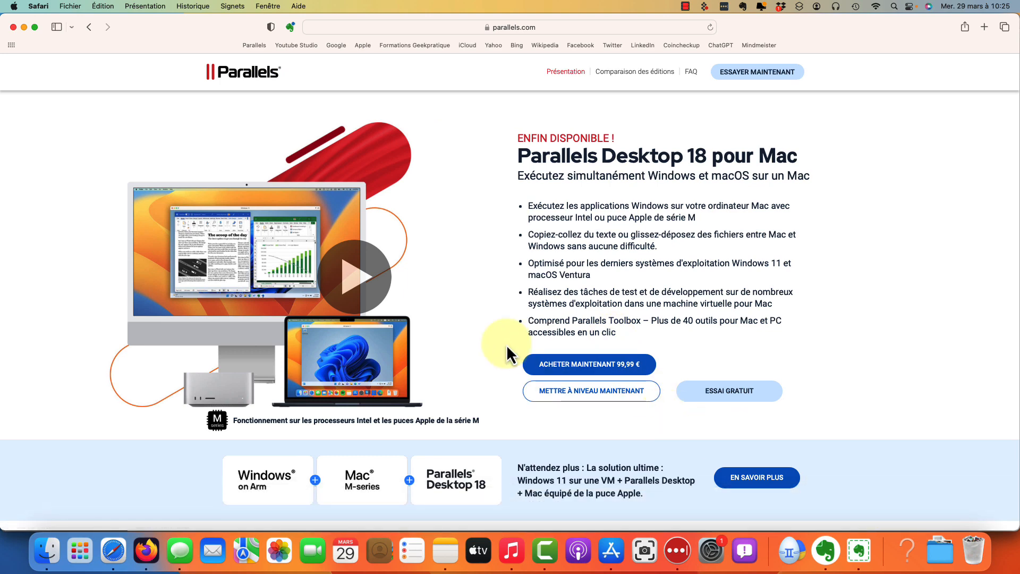
pyautogui.scroll(-7, 311, 302)
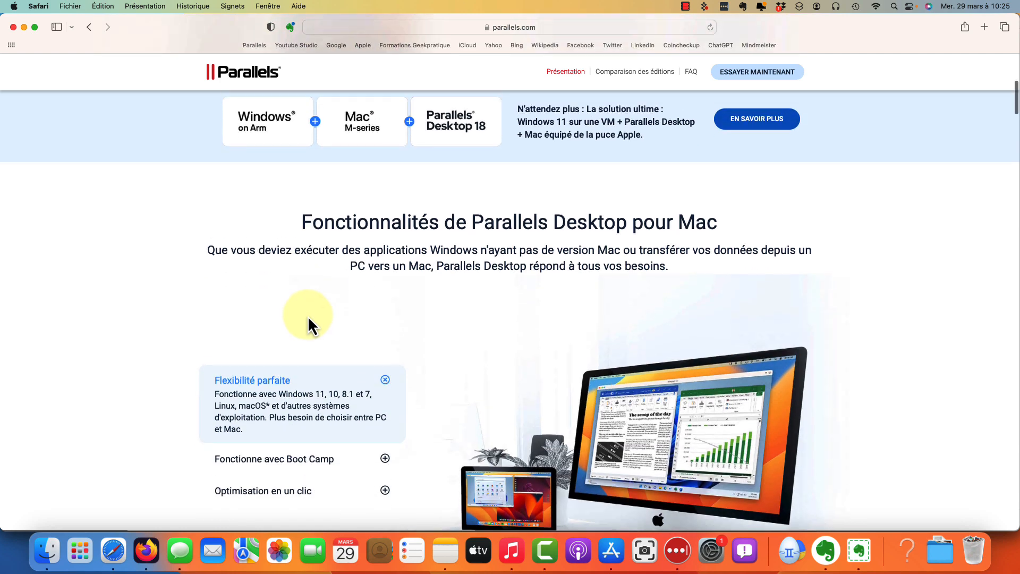
pyautogui.scroll(7, 308, 315)
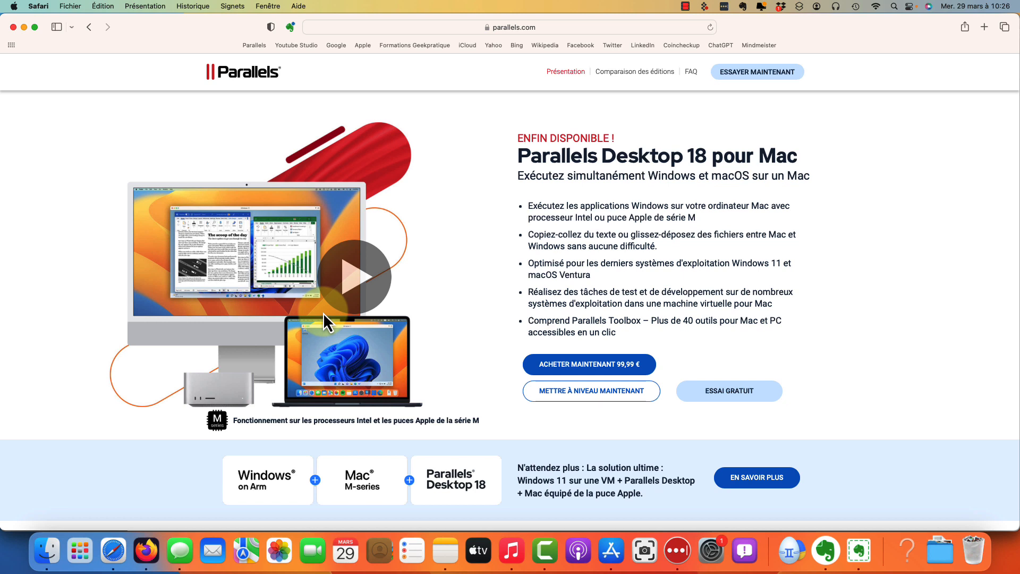
# Start the Web Clipper and sign in to Evernote with the saved e-mail address and account password, staying remembered for 30 days.
pyautogui.click(291, 27)
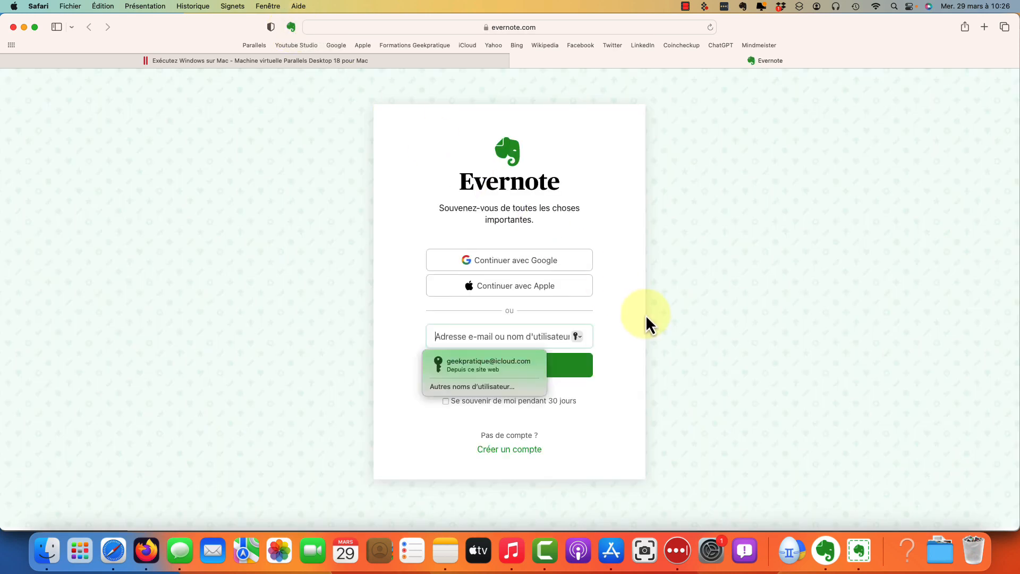
pyautogui.click(536, 366)
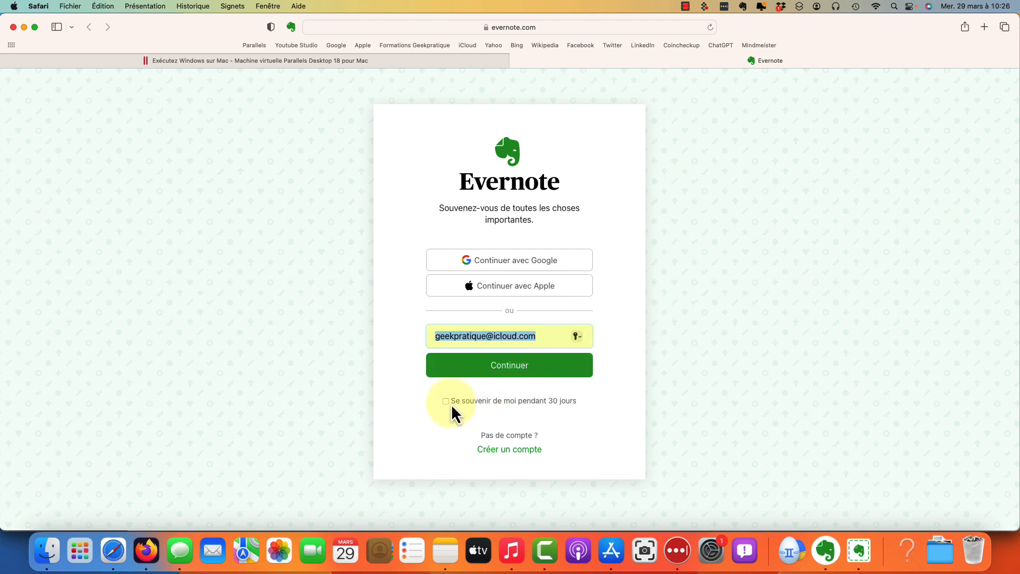
pyautogui.click(476, 405)
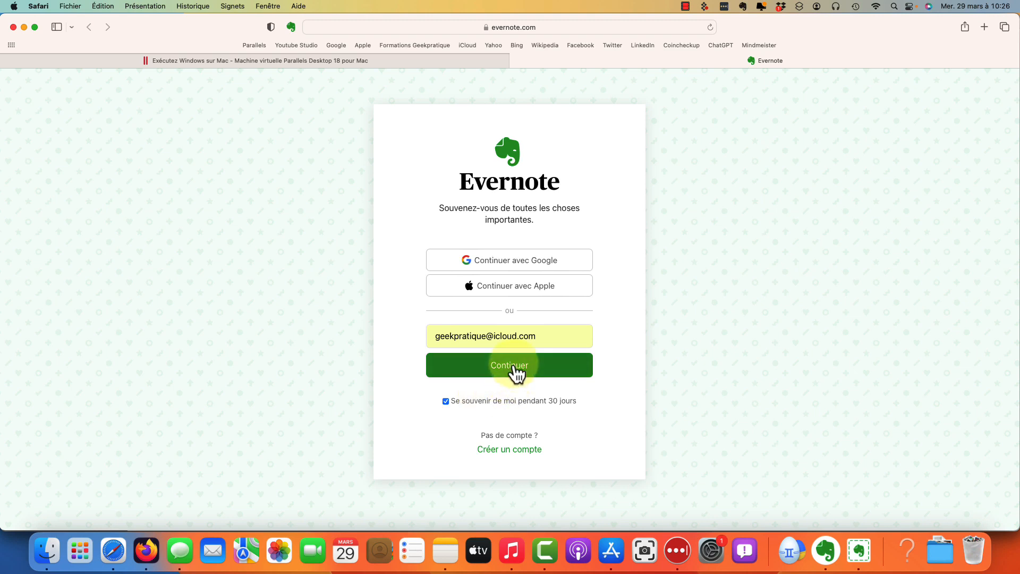
pyautogui.click(514, 367)
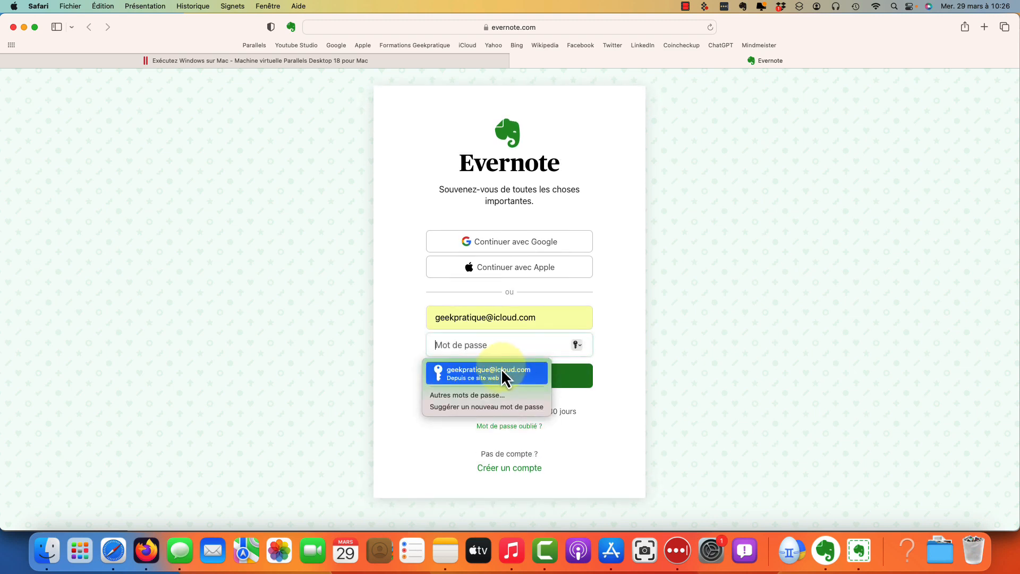
pyautogui.click(504, 372)
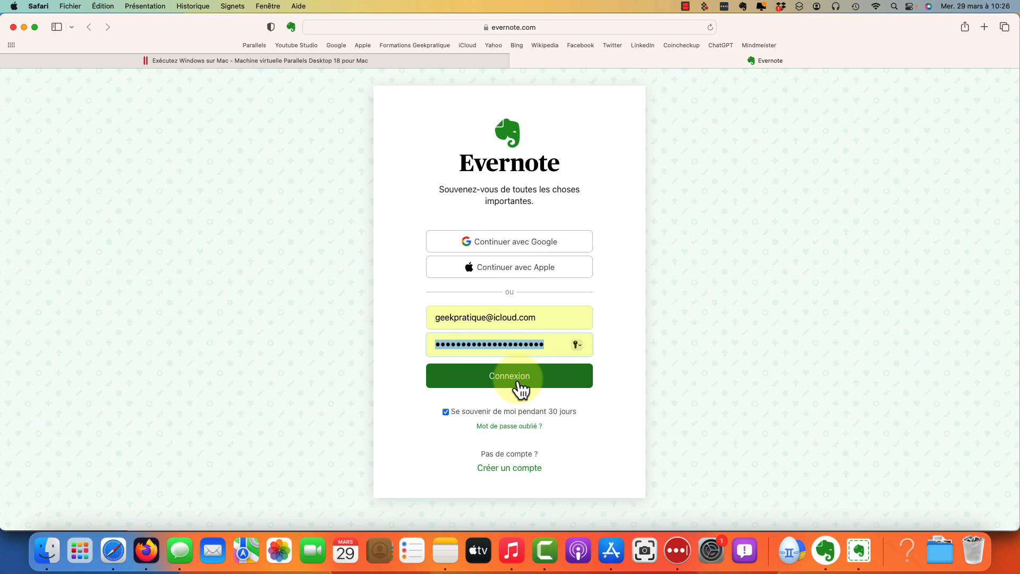
pyautogui.click(516, 380)
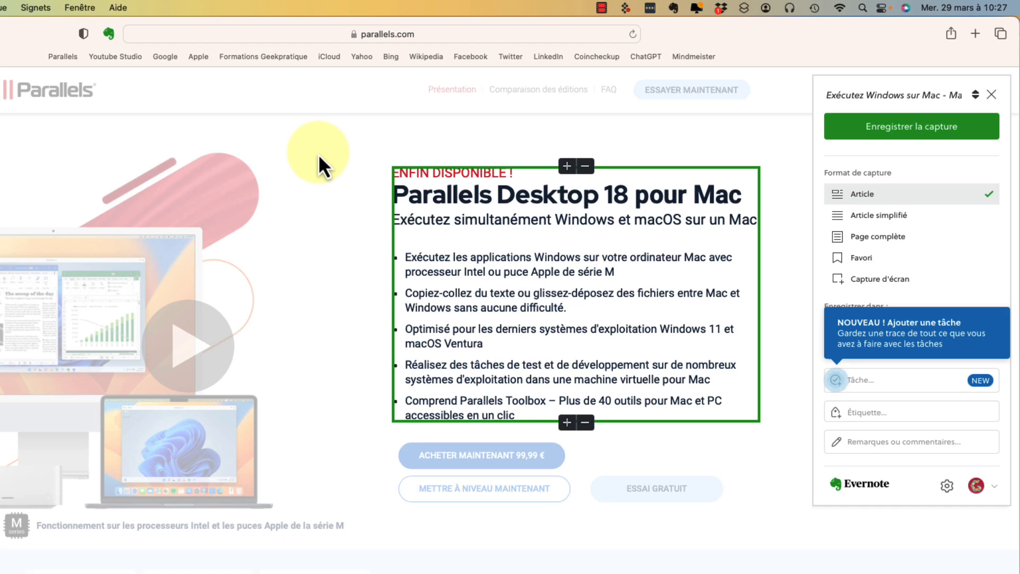
# Set the Web Clipper's capture format for the Parallels page to "Page complète".
pyautogui.click(878, 238)
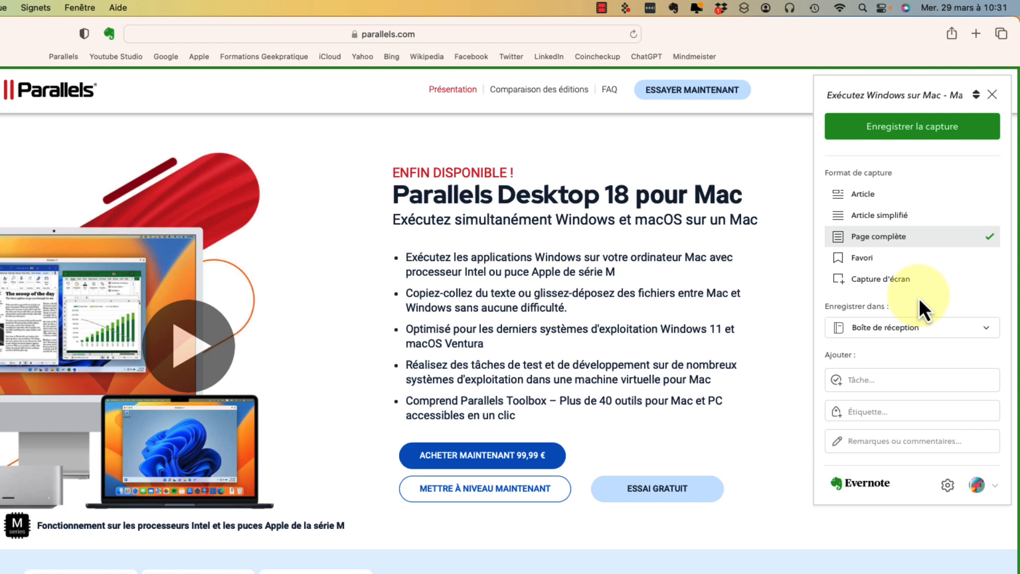
# Keep "Boîte de réception" as the destination notebook and save the full-page capture of the Parallels website.
pyautogui.click(904, 340)
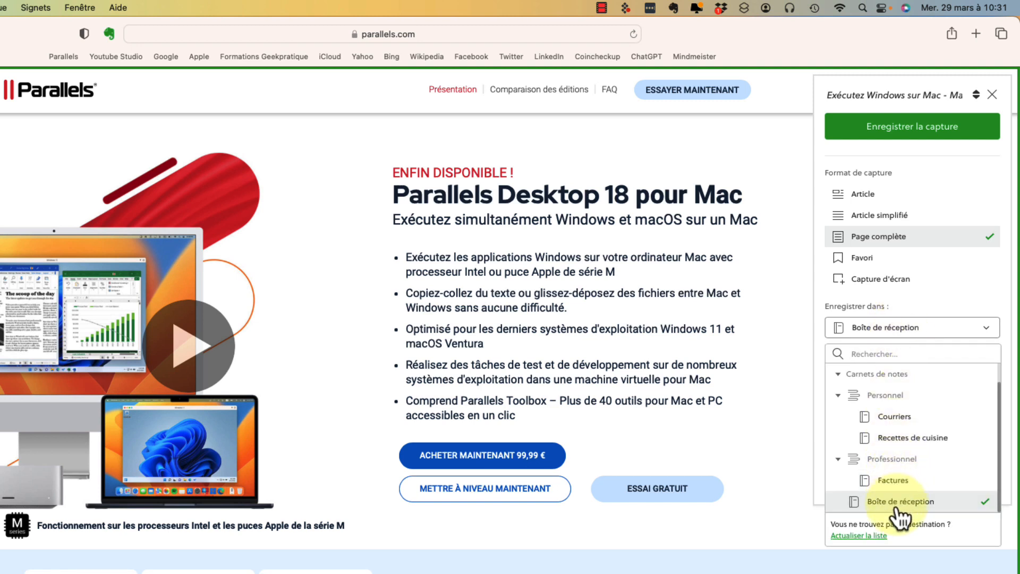
pyautogui.click(922, 176)
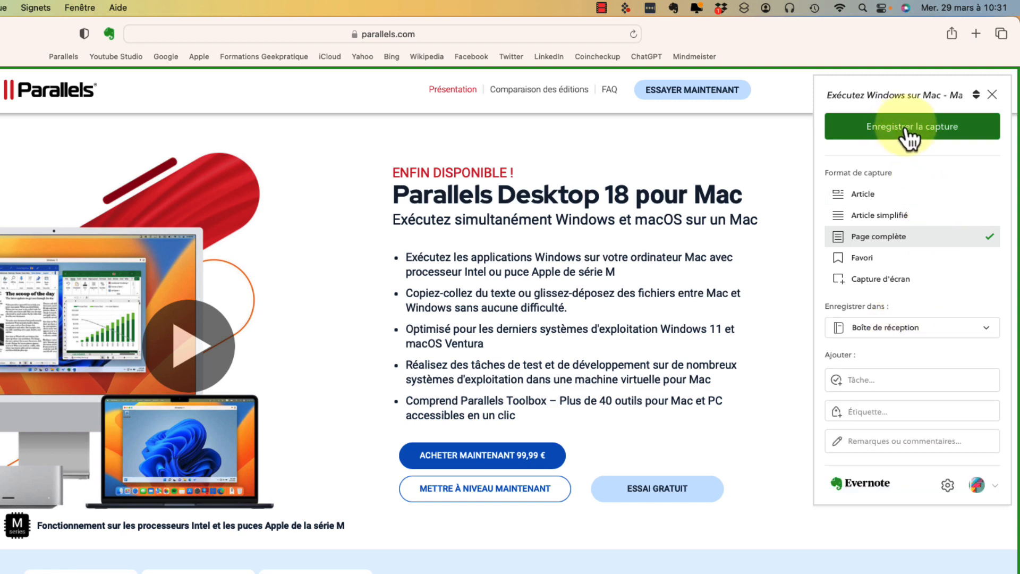
pyautogui.click(907, 131)
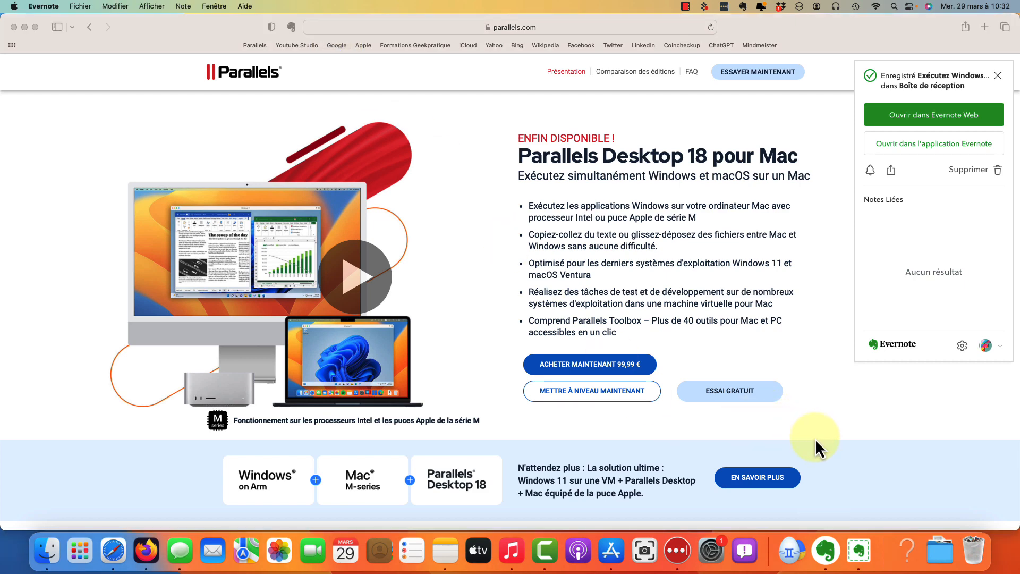
# Switch to Evernote, open the captured Parallels note in "Boîte de réception" and look through its content.
pyautogui.click(825, 549)
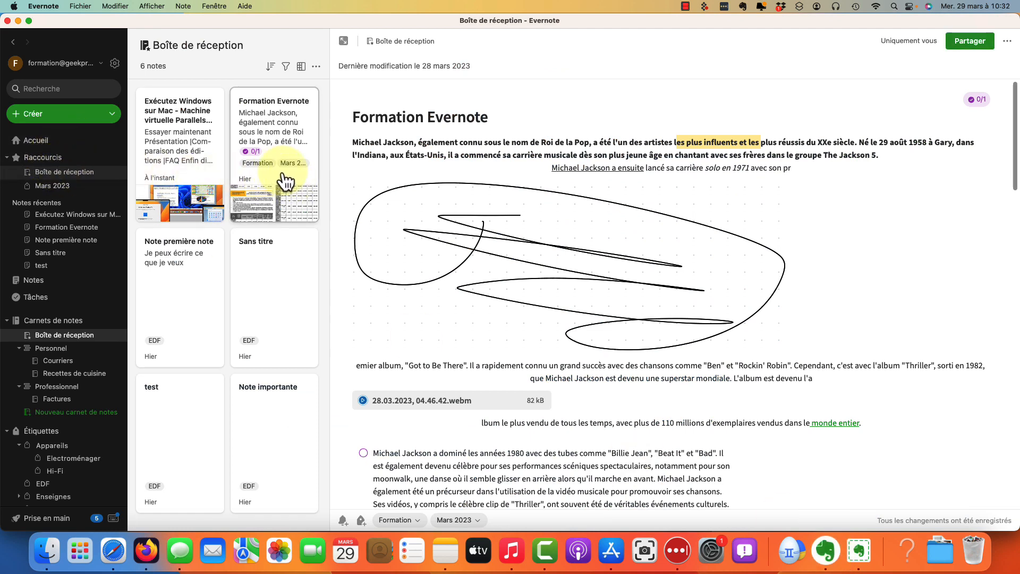
pyautogui.click(187, 150)
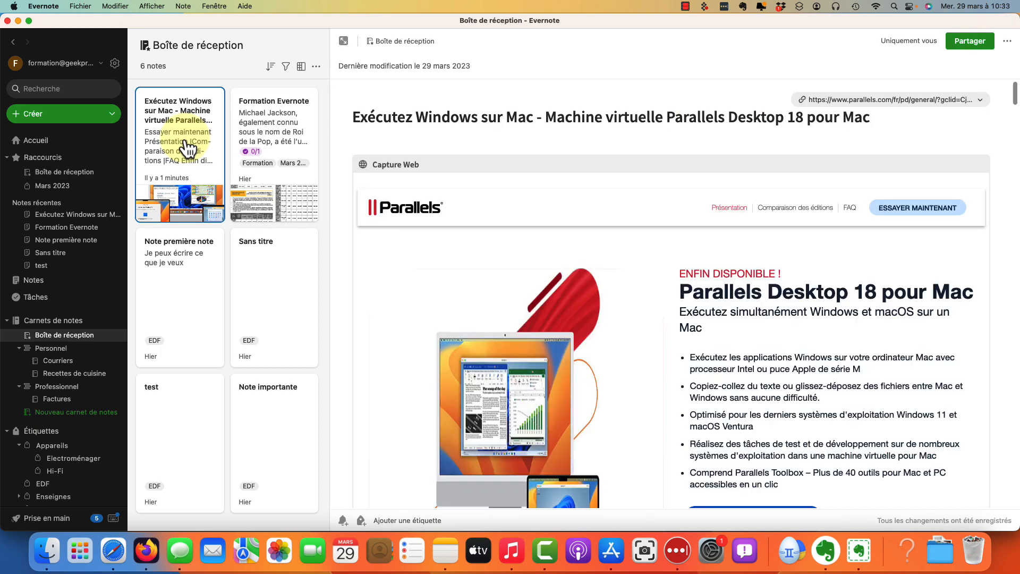
pyautogui.scroll(-5, 732, 179)
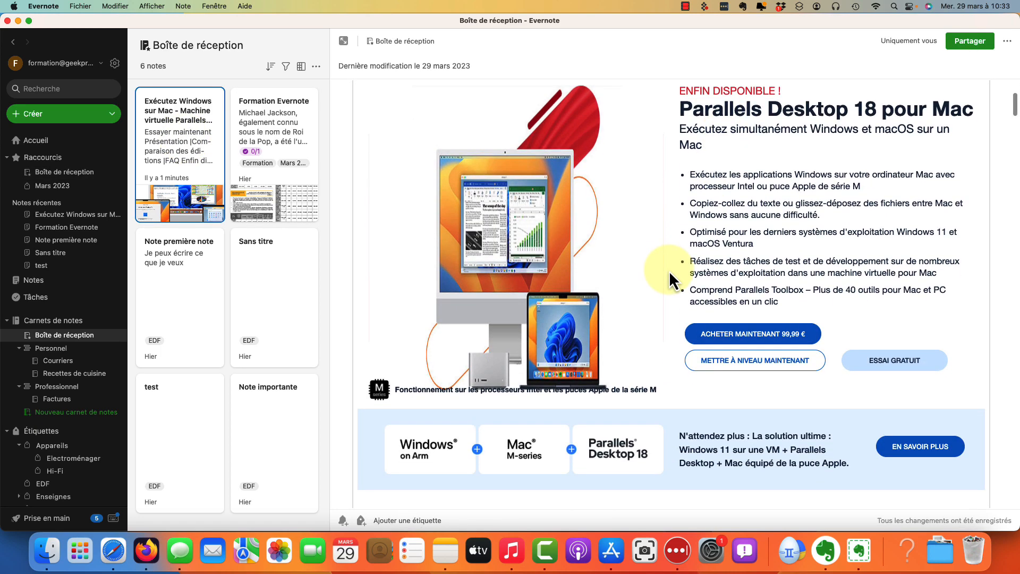
pyautogui.scroll(-15, 668, 270)
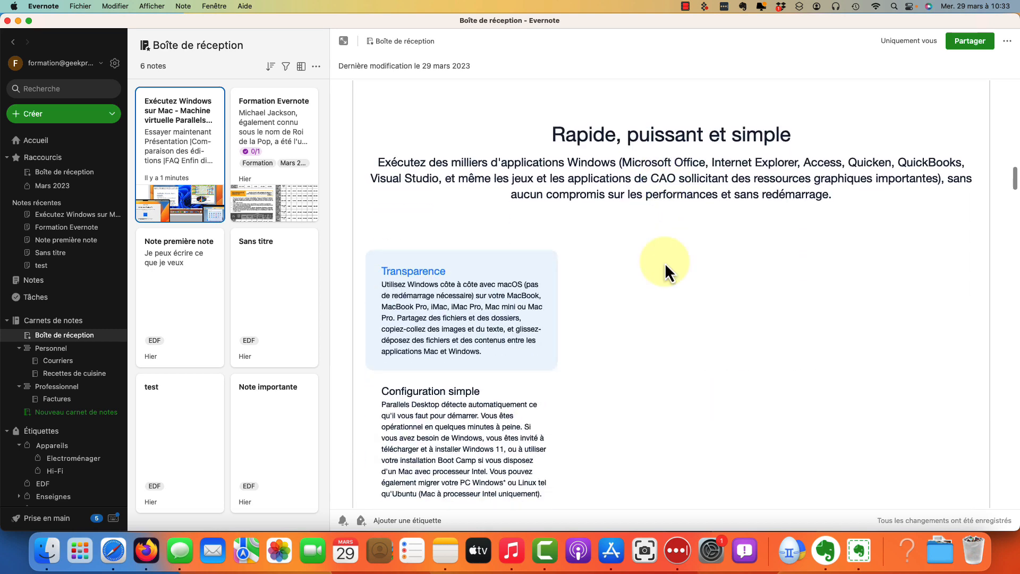
pyautogui.scroll(20, 742, 200)
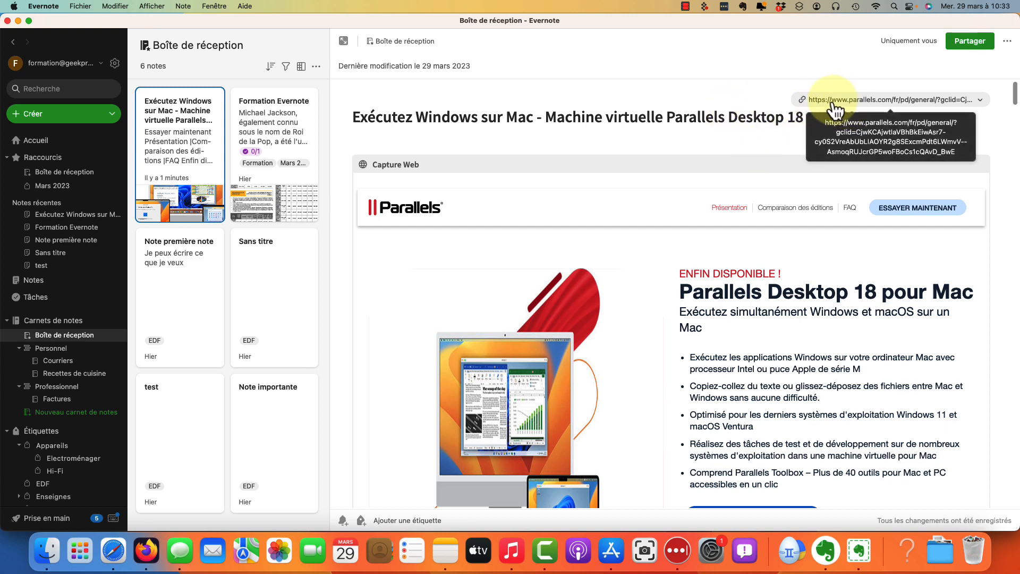
# Go to the note's source page in Safari and set up an "Article" capture in the Web Clipper, expanding the selected area.
pyautogui.click(861, 105)
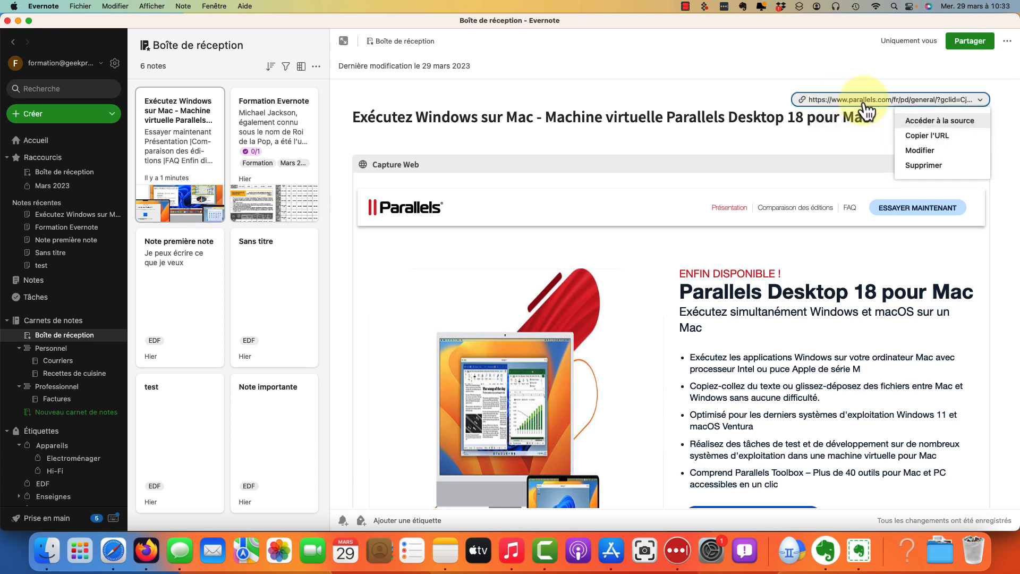
pyautogui.click(924, 123)
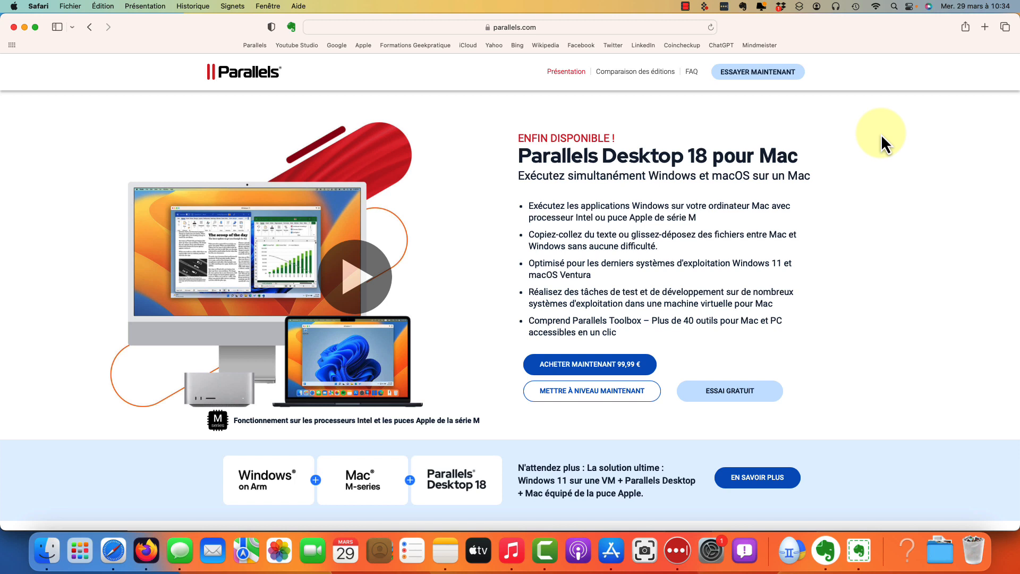
pyautogui.click(290, 27)
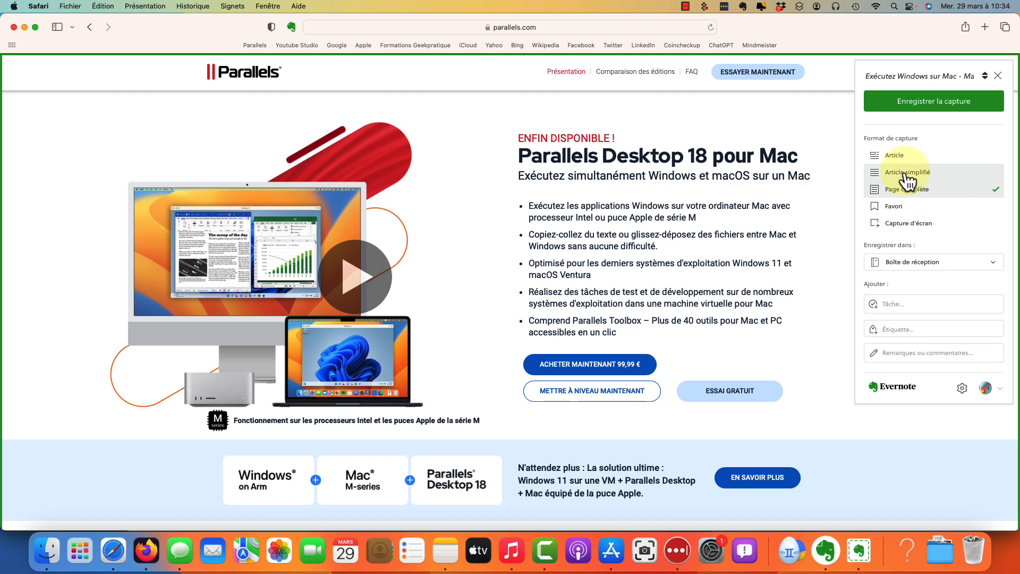
pyautogui.click(896, 155)
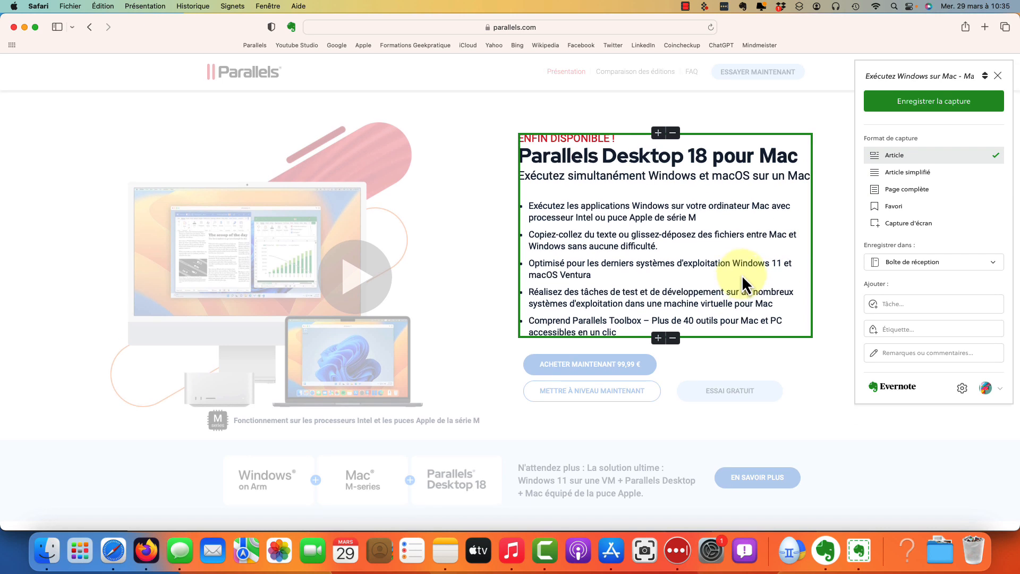
pyautogui.click(659, 339)
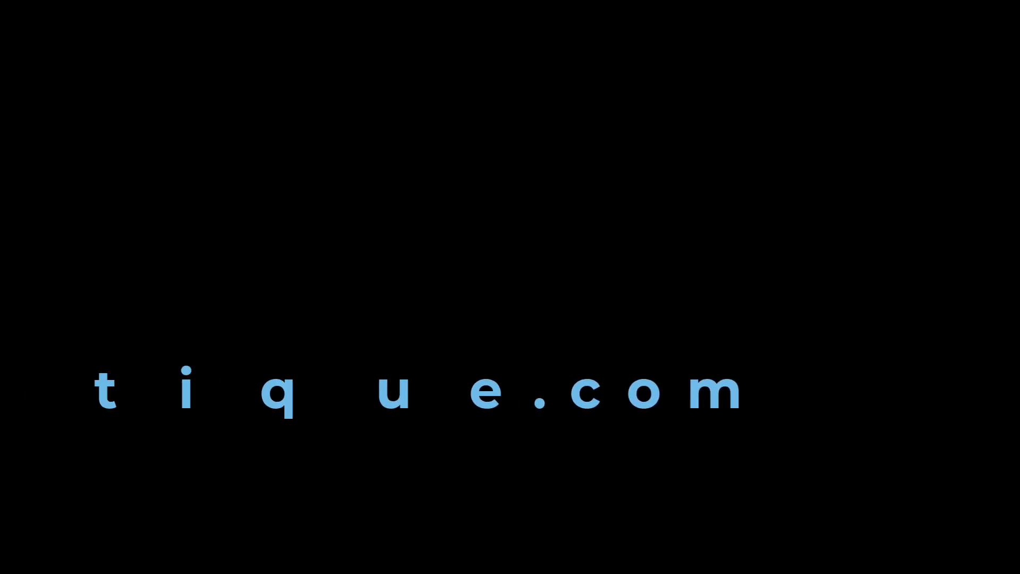